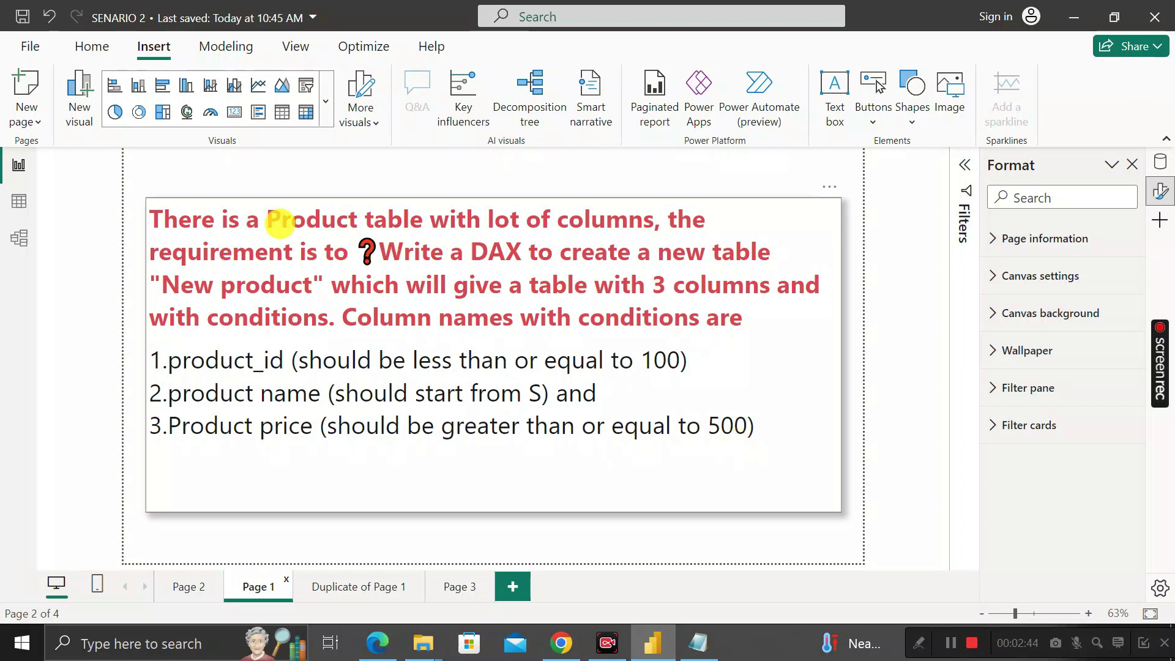
Highlight the key terms in the requirement: Product table, product, Product price and product_id.
left_click_drag(272, 219, 416, 239)
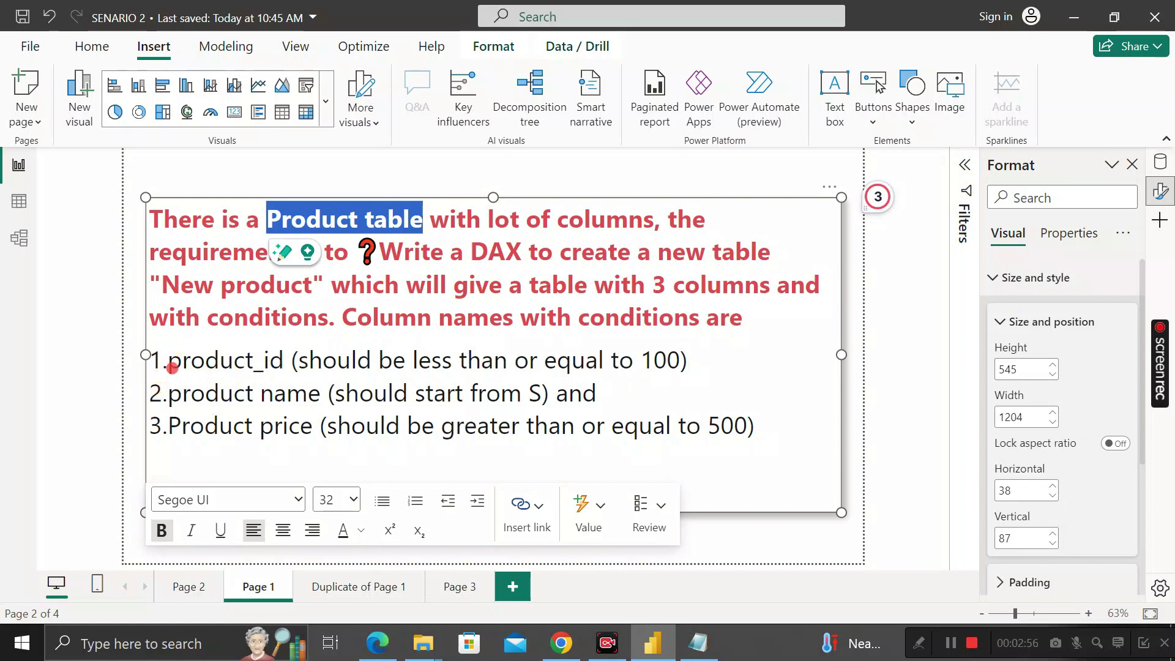
left_click_drag(172, 367, 260, 367)
left_click_drag(182, 393, 260, 393)
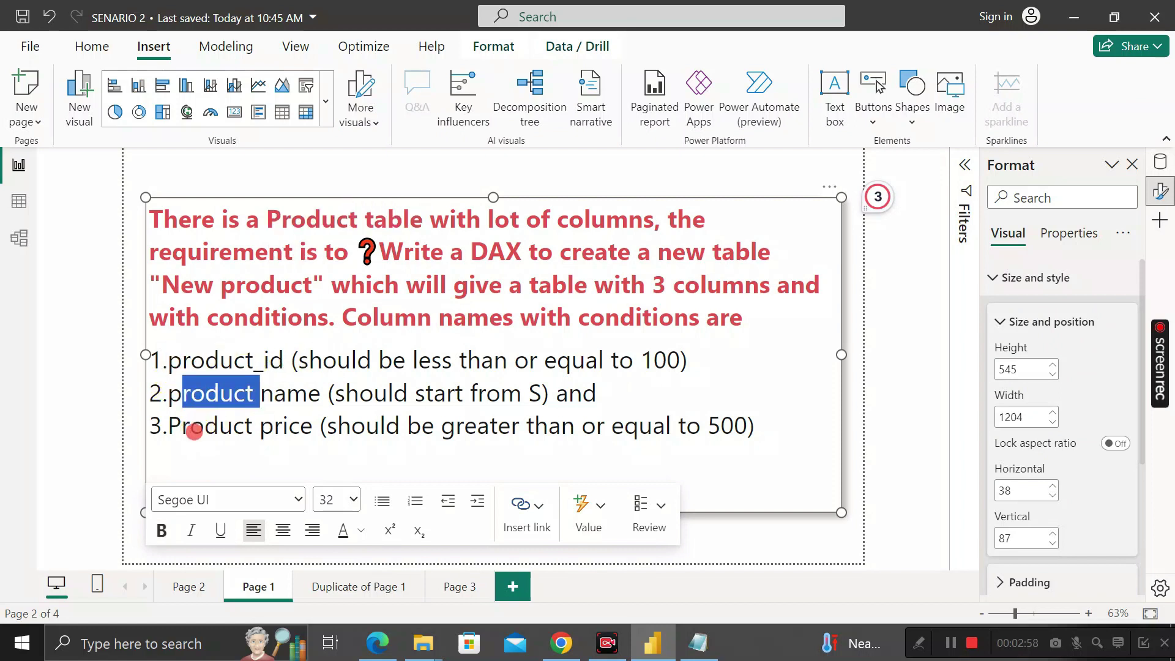
left_click_drag(194, 431, 288, 429)
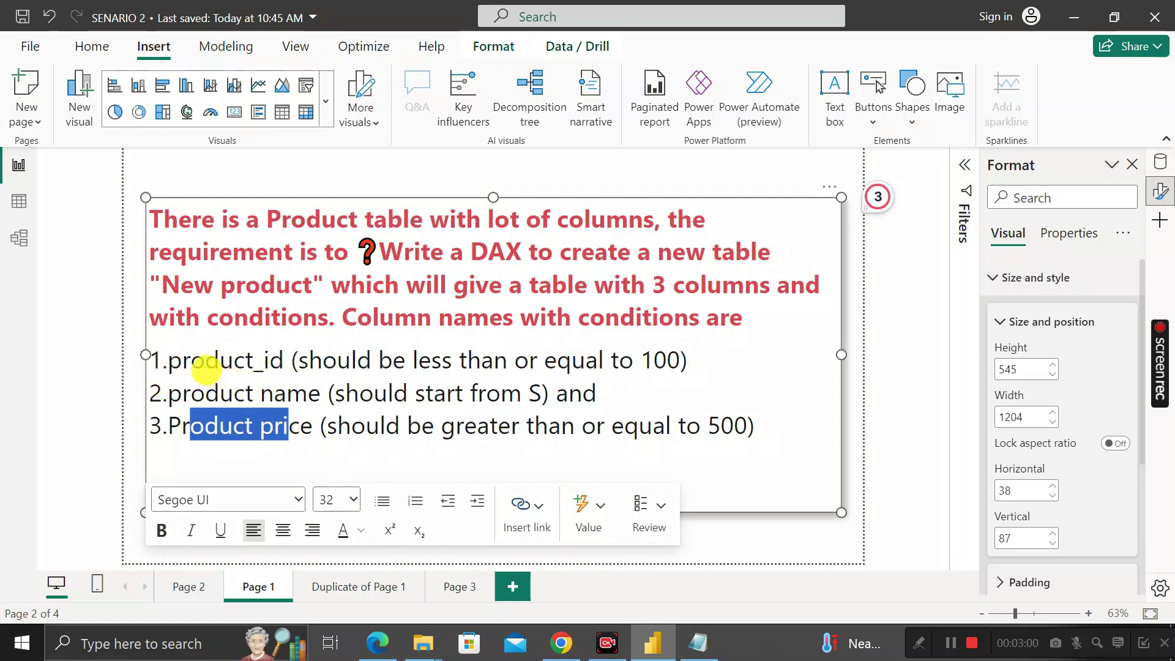
left_click_drag(180, 361, 227, 364)
Highlight the conditions: ID ≤ 100, the product name rule and price ≥ 500.
left_click_drag(373, 362, 665, 366)
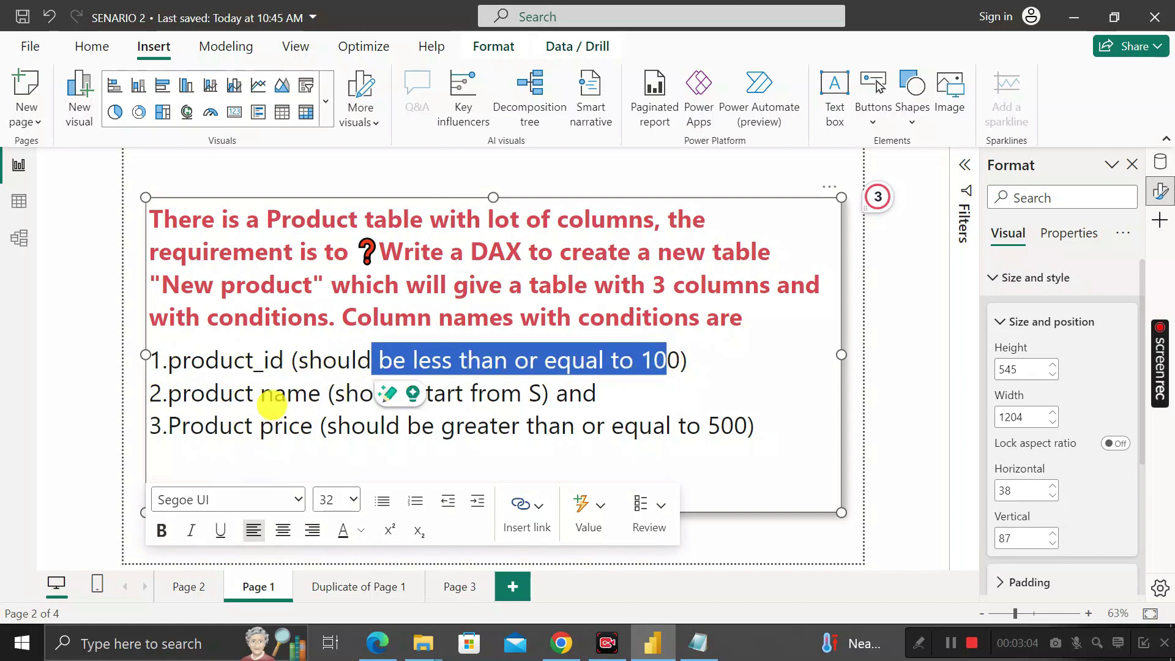
left_click_drag(232, 394, 535, 403)
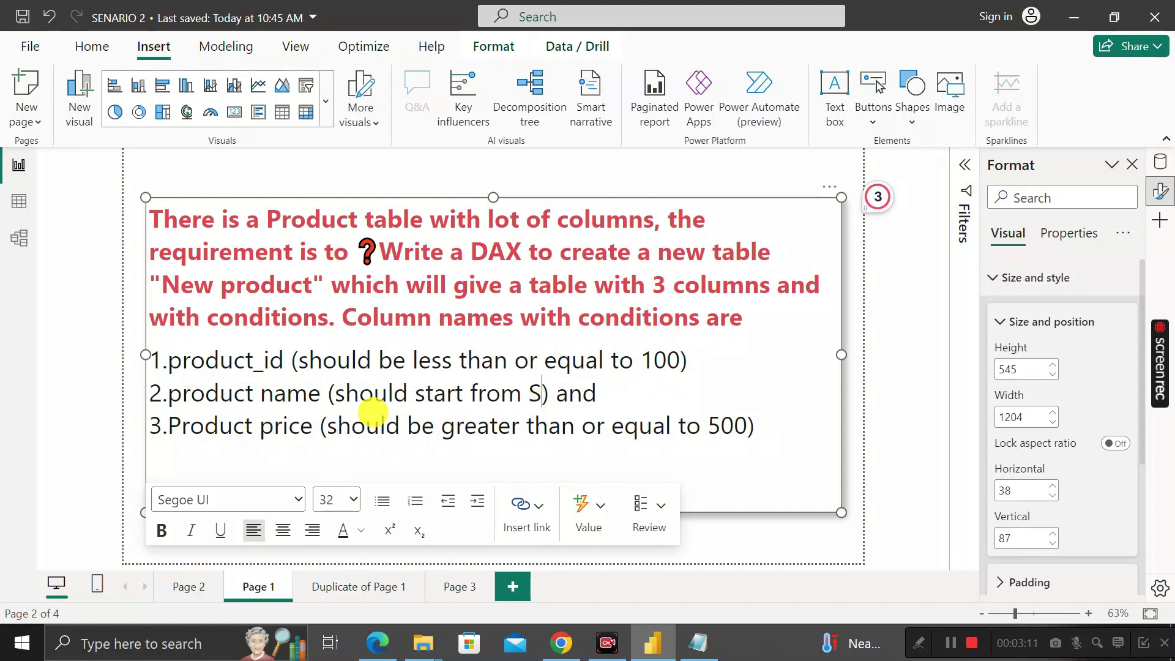
left_click_drag(352, 427, 420, 426)
left_click_drag(170, 426, 613, 449)
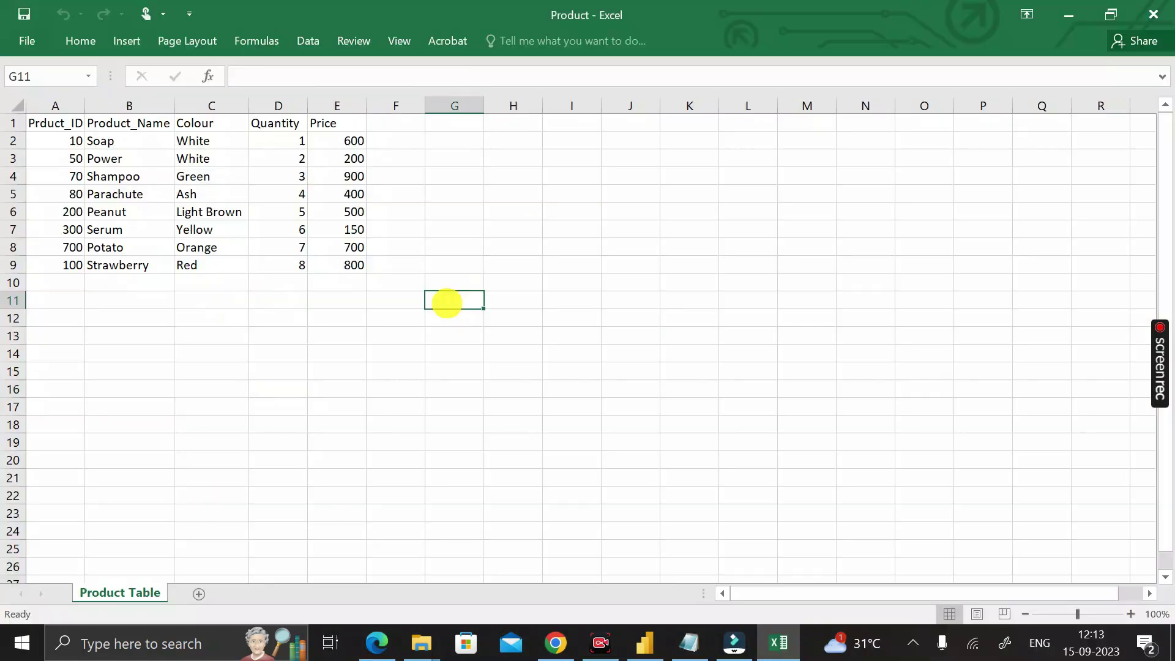
Review the Excel columns Prduct_ID, Product_Name, Colour, Quantity and Price.
left_click_drag(55, 123, 363, 266)
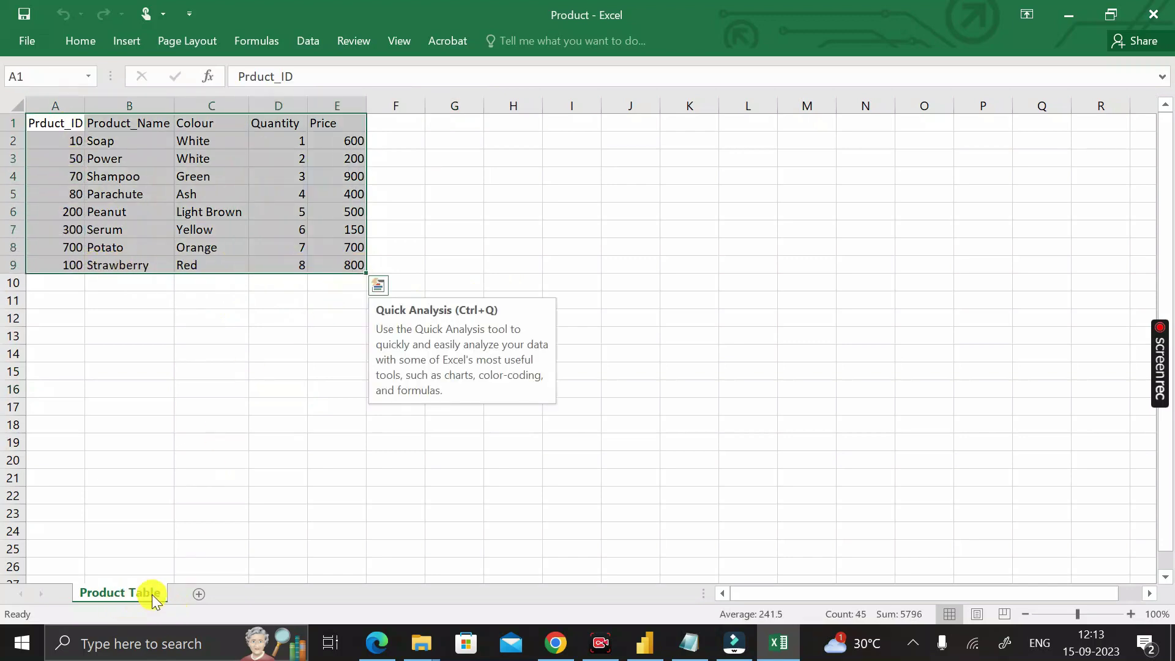
left_click(113, 195)
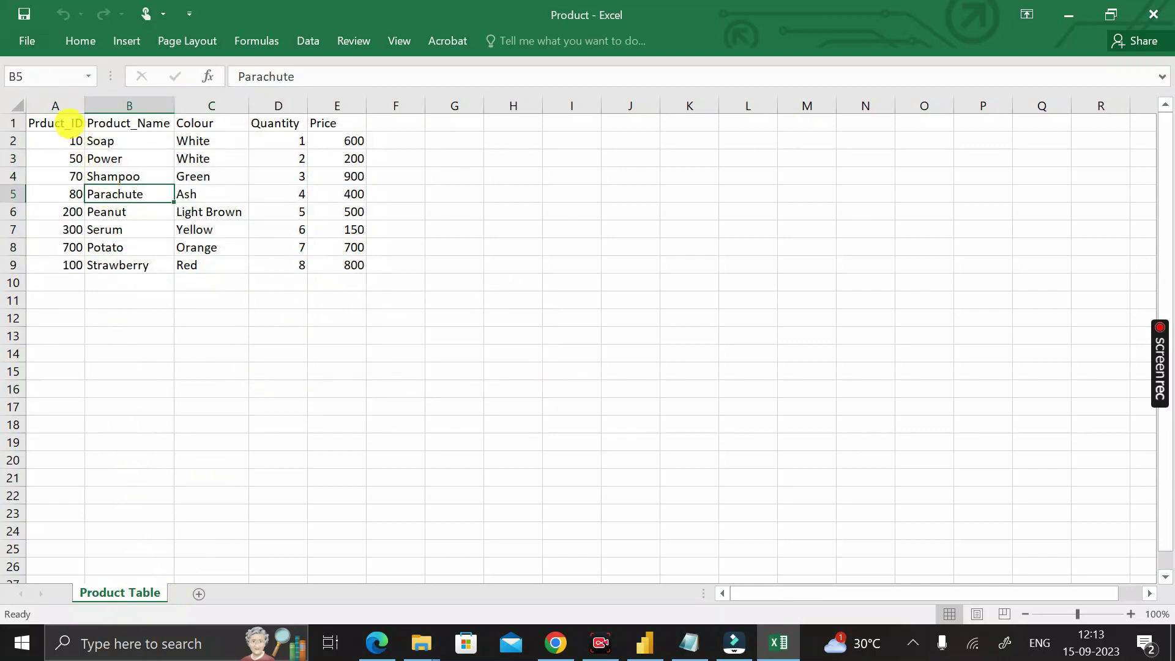
left_click(55, 108)
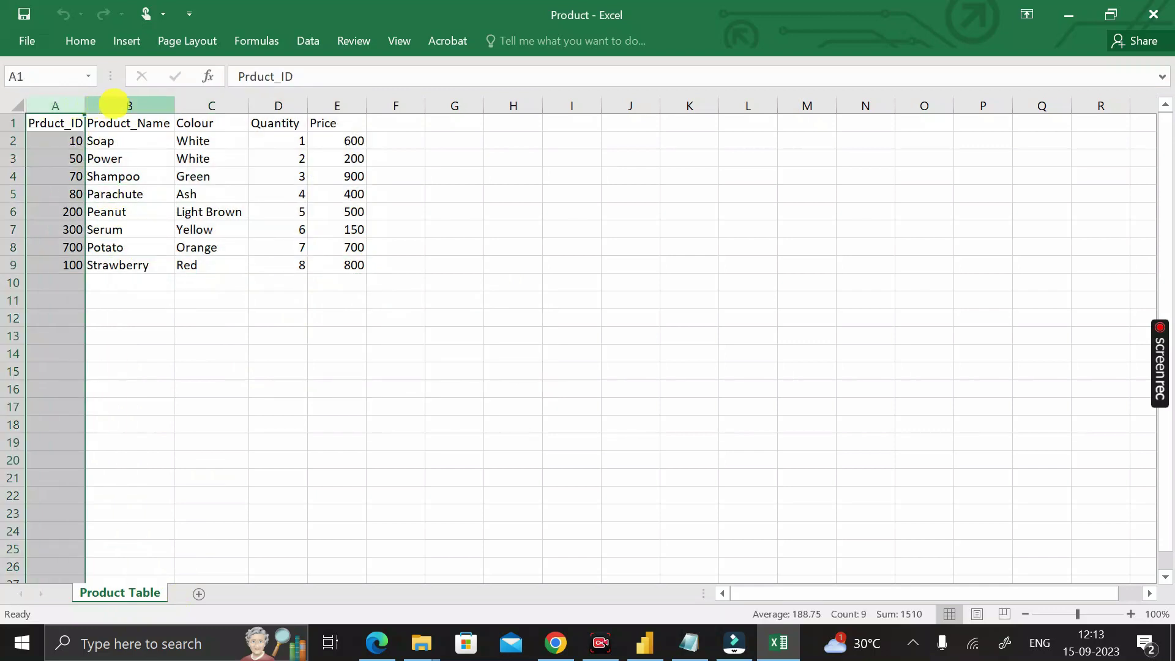
left_click(131, 107)
left_click(191, 107)
left_click(275, 106)
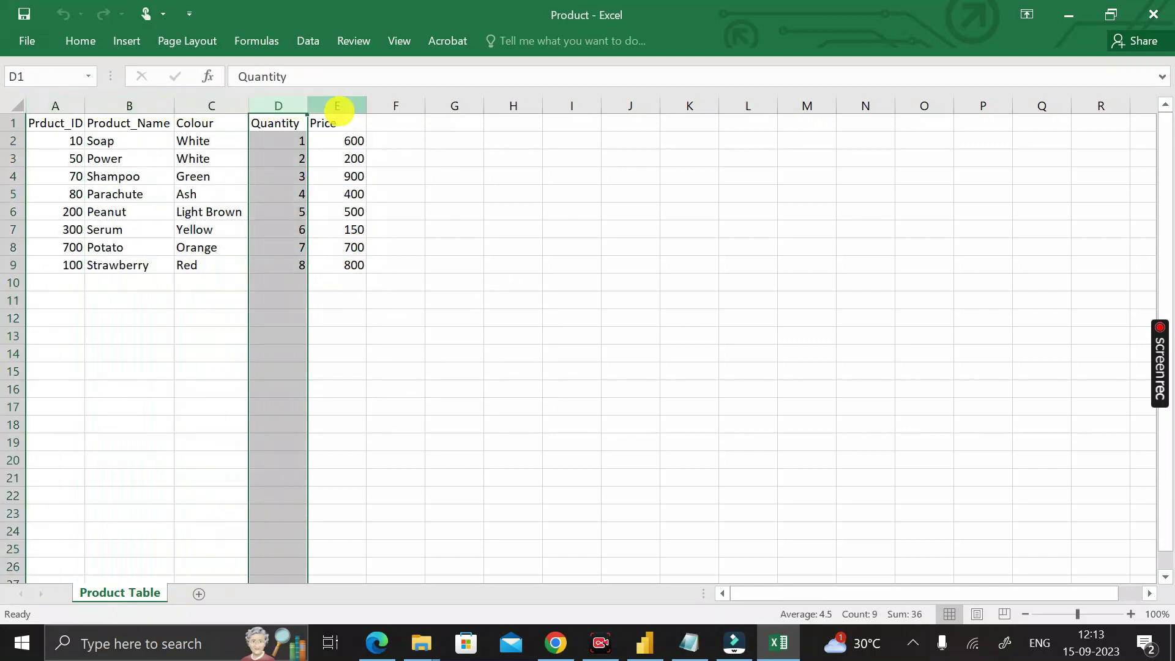
left_click(336, 106)
Select the whole product table A1:E9, then close the Product workbook.
left_click(441, 248)
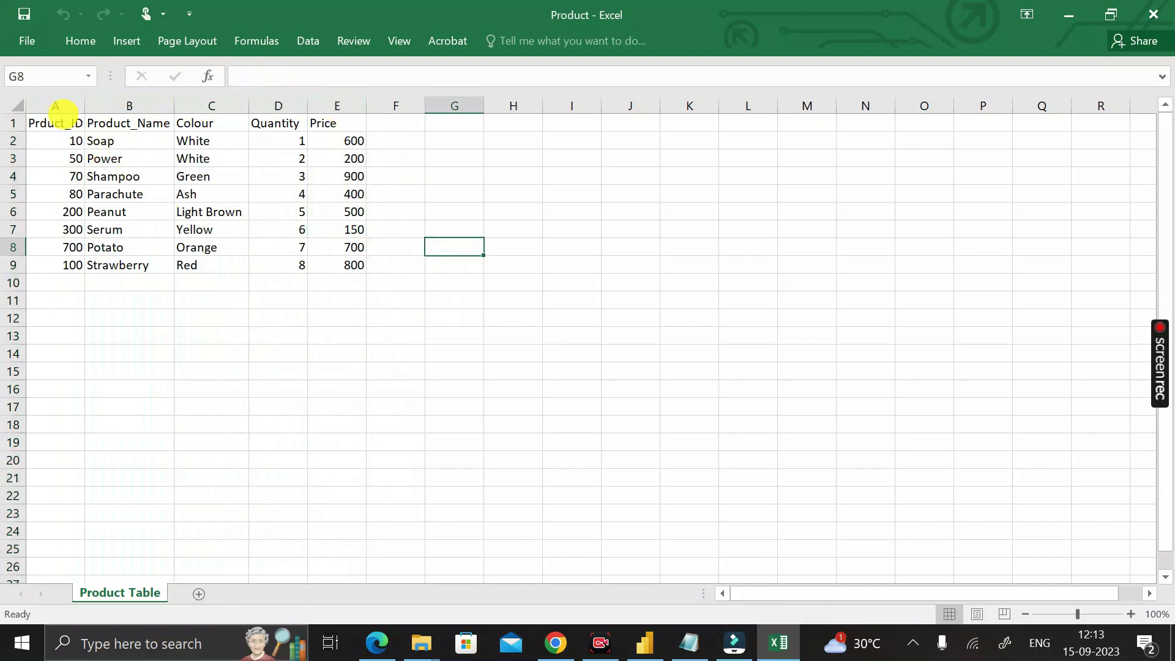
left_click(62, 124)
mouse_move(68, 165)
left_mouse_down()
mouse_move(118, 255)
mouse_move(346, 265)
left_mouse_up()
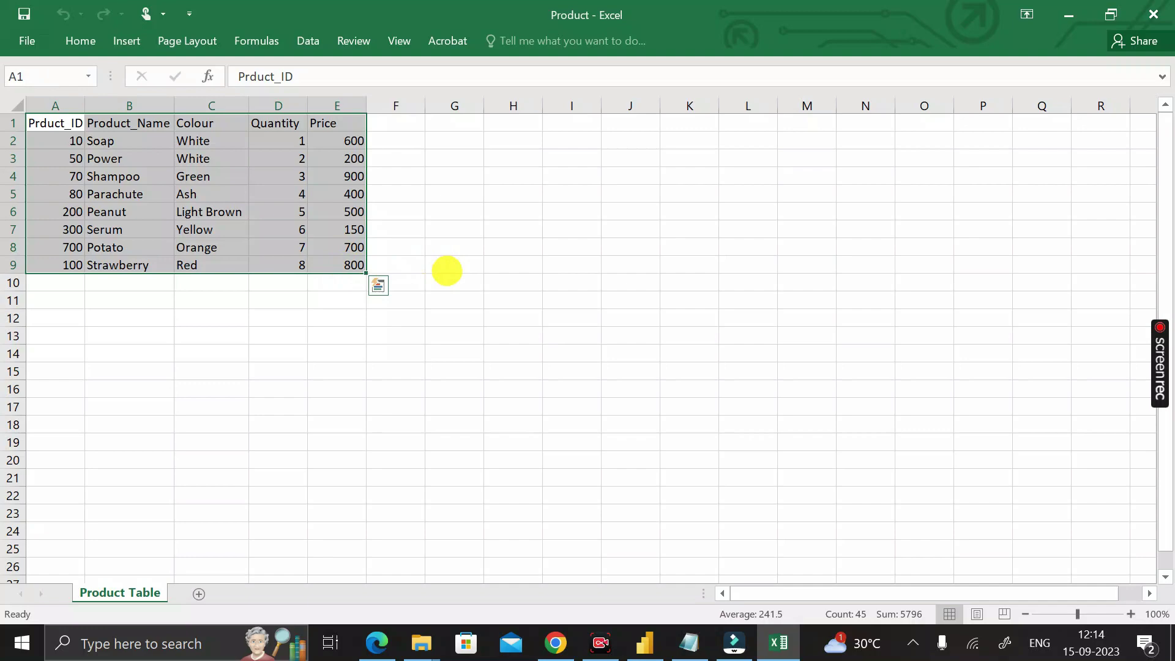
left_click(1153, 13)
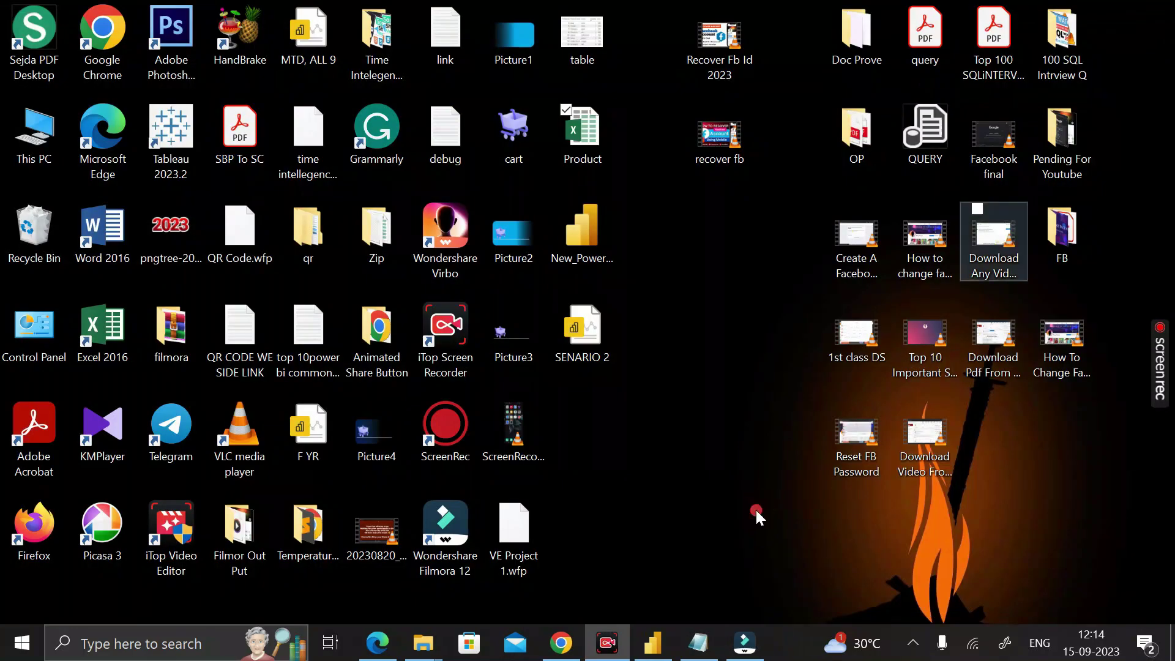
Back in Power BI, open Product.xlsx through Get data > Excel workbook.
left_click(653, 644)
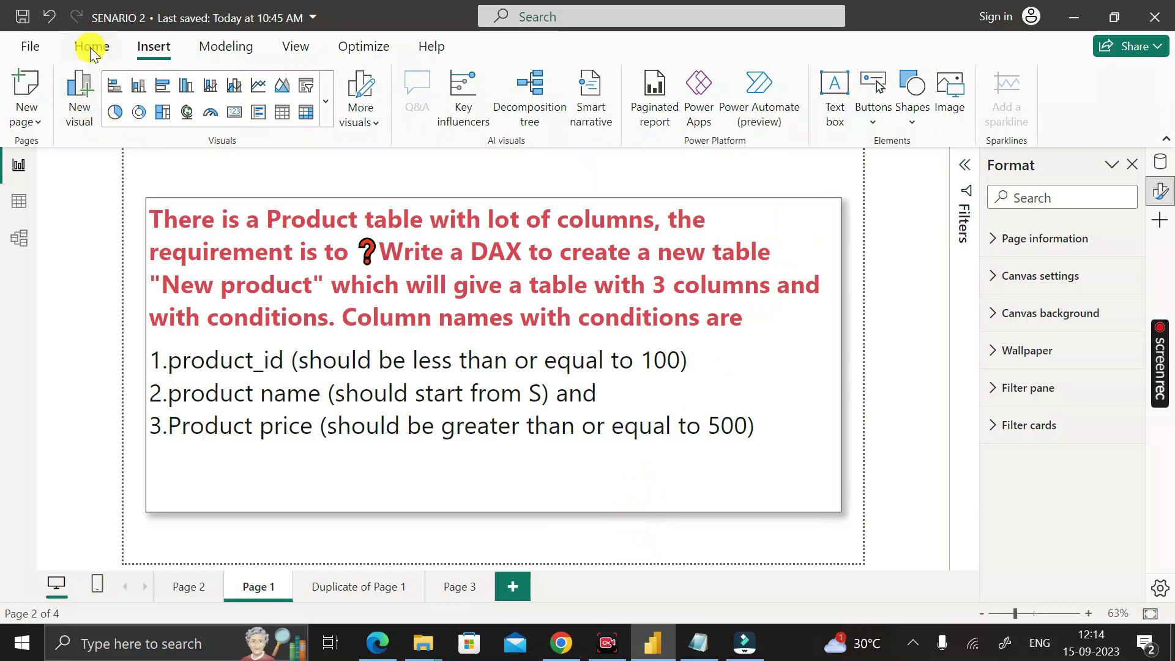
left_click(92, 49)
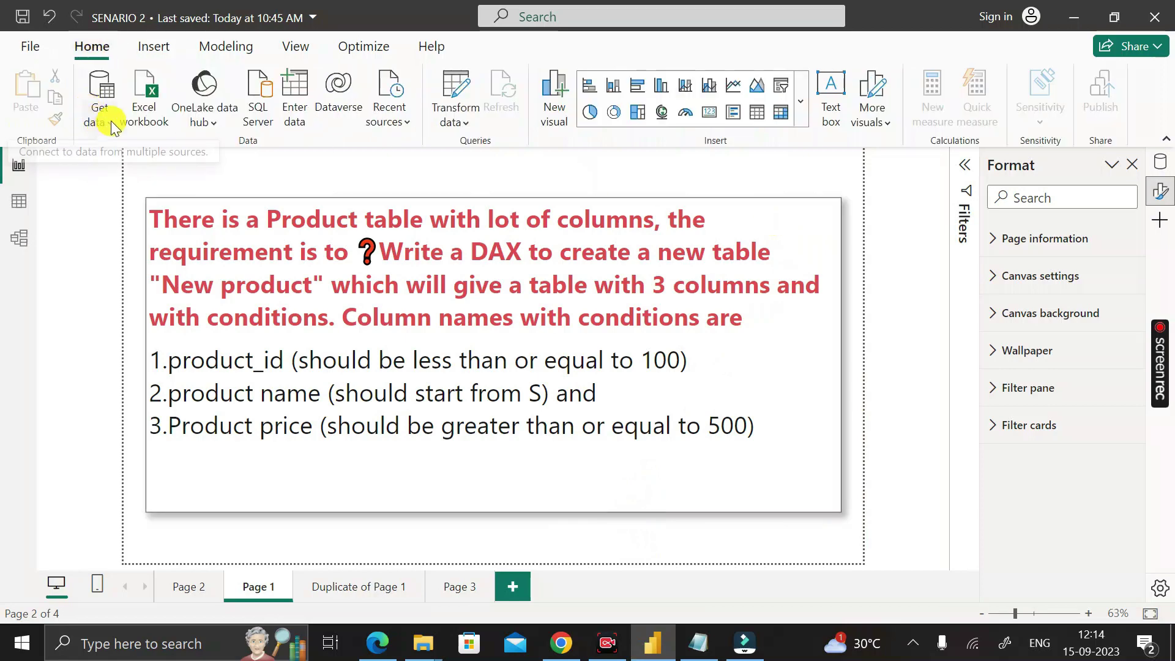
left_click(112, 124)
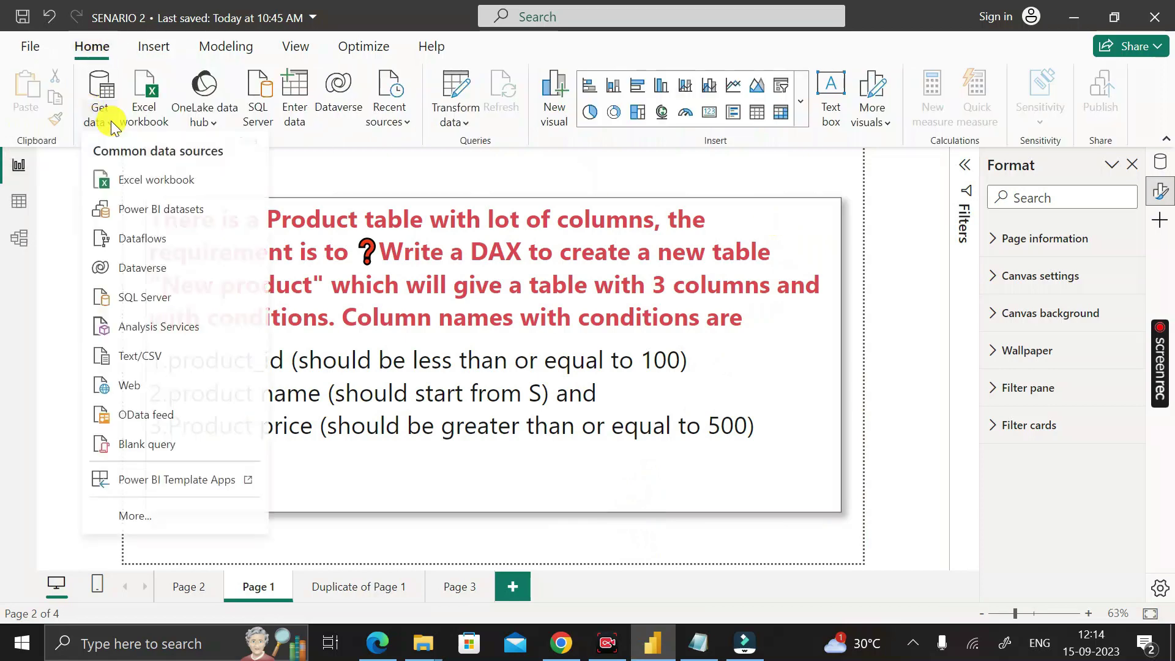
left_click(149, 186)
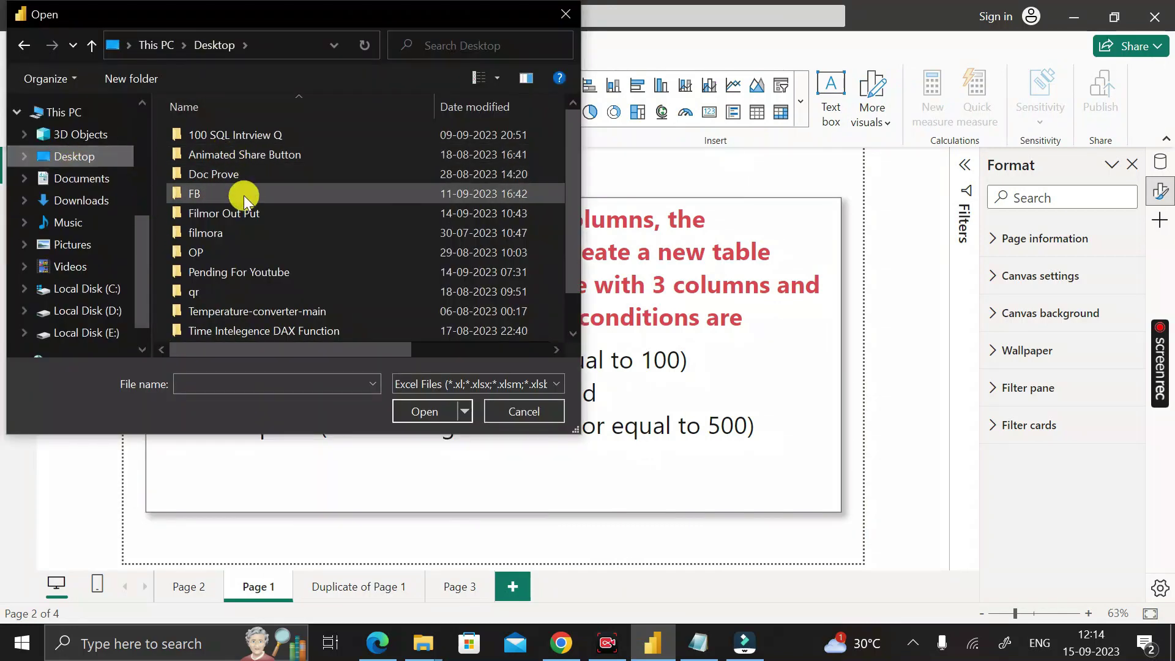
scroll(254, 221, "down", 1)
left_click(233, 330)
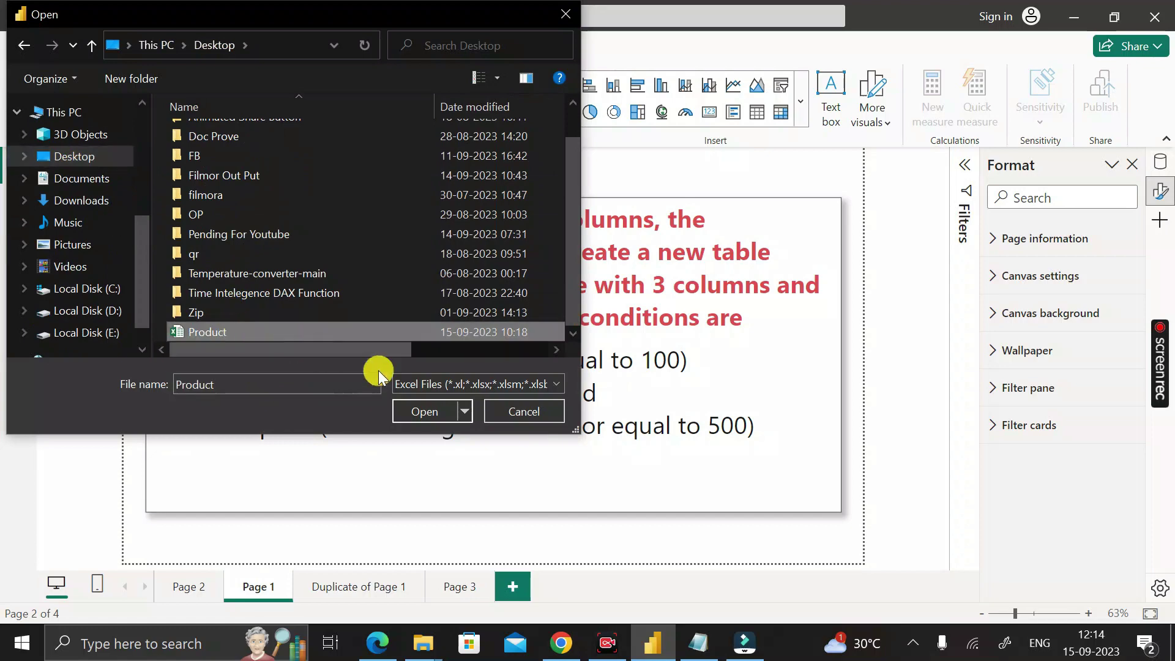
left_click(429, 412)
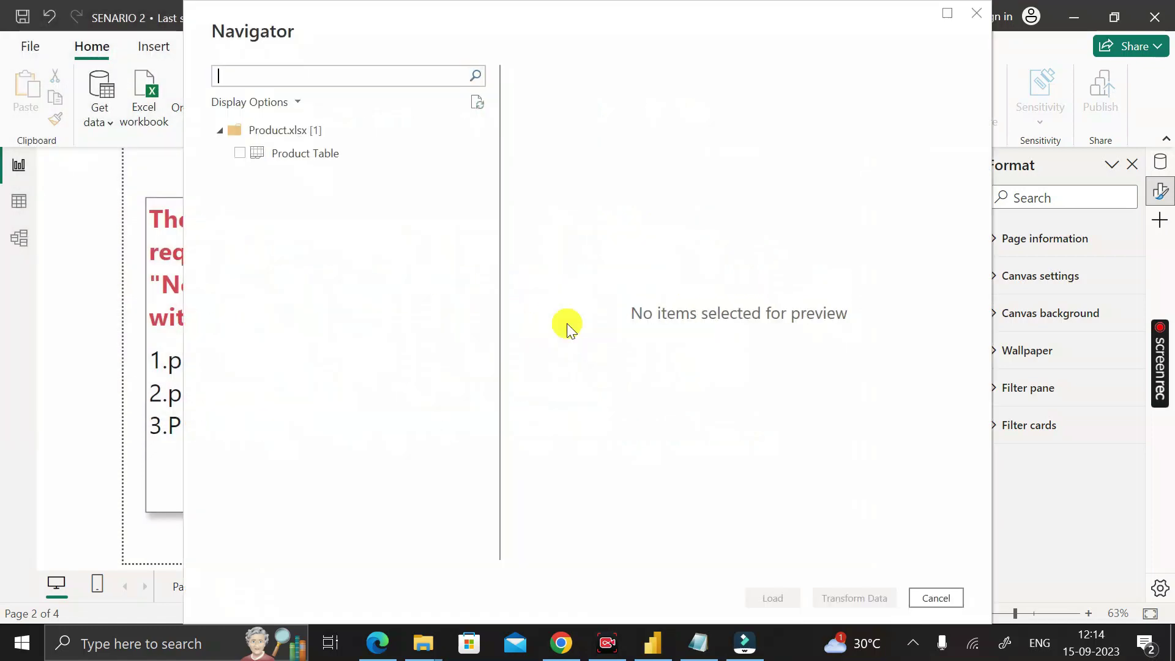
Load Product Table from the Navigator and expand its fields in the Data pane.
left_click(240, 152)
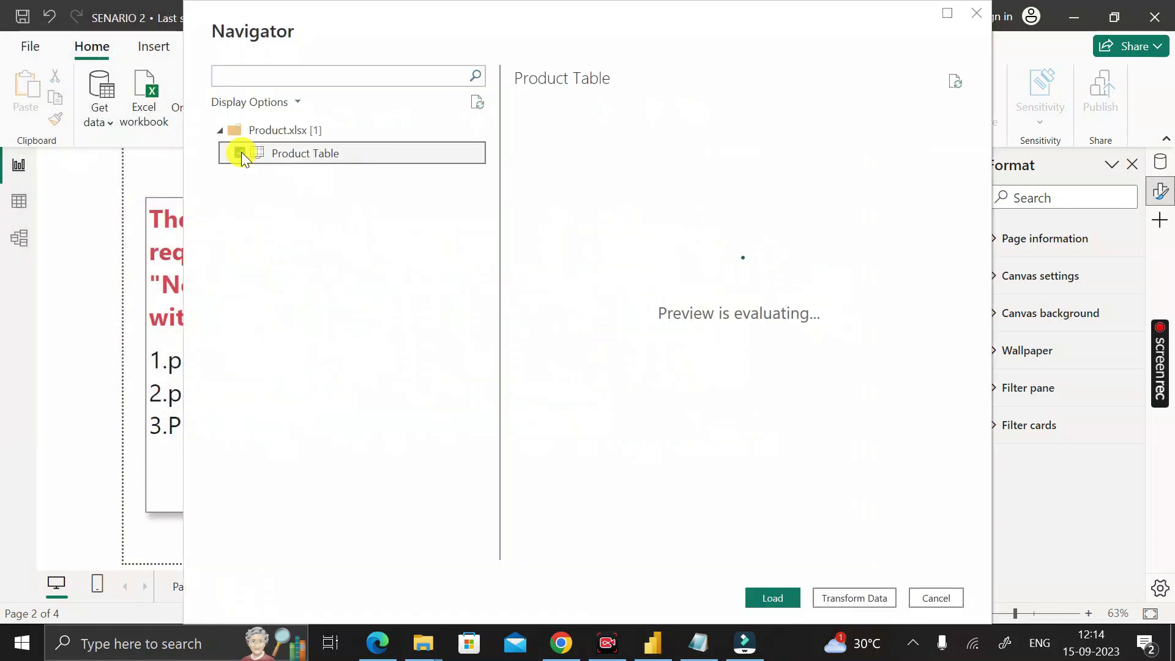
left_click(772, 597)
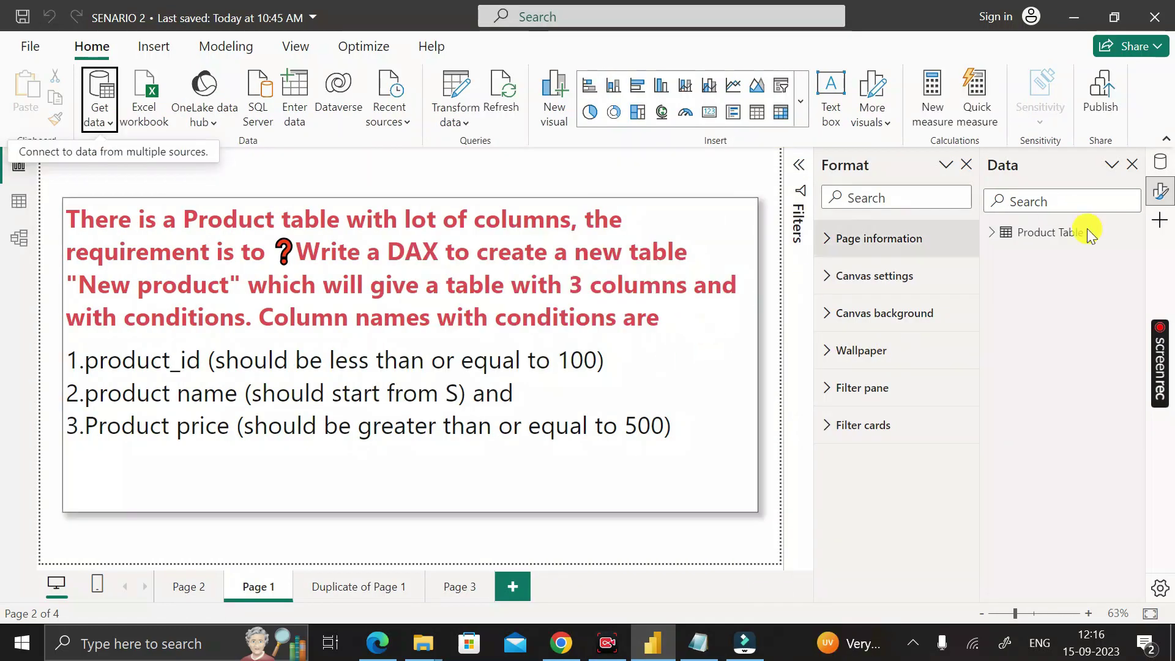
left_click(991, 235)
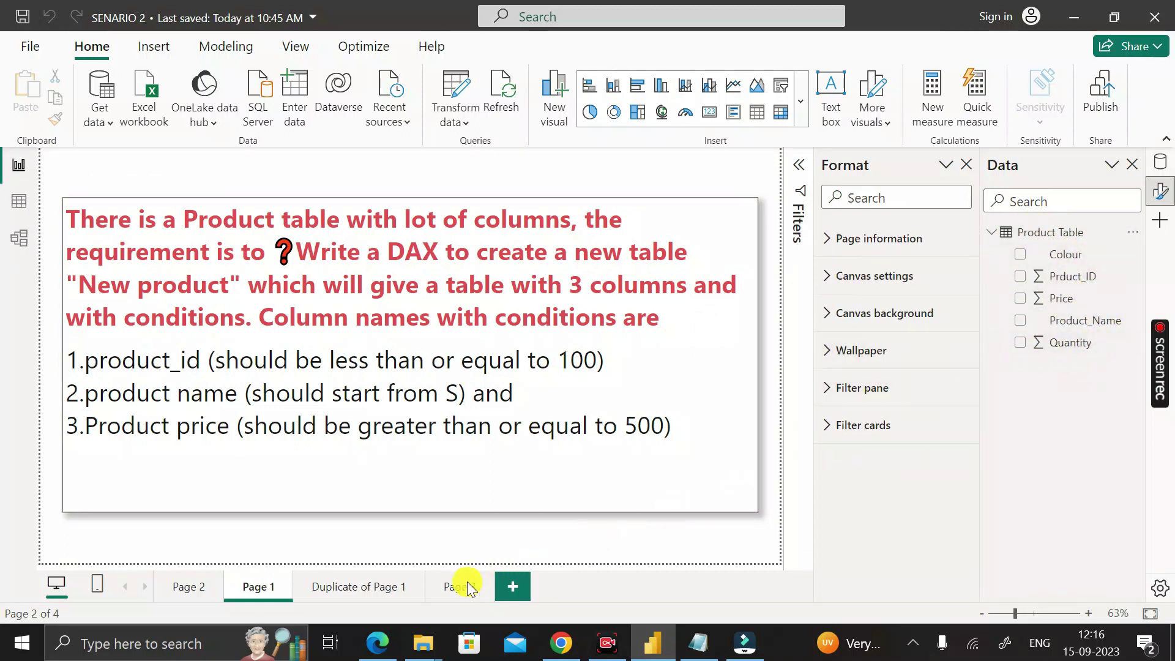
On Page 3, add a table visual with Prduct_ID, Product_Name, Quantity, Colour and Price.
left_click(453, 587)
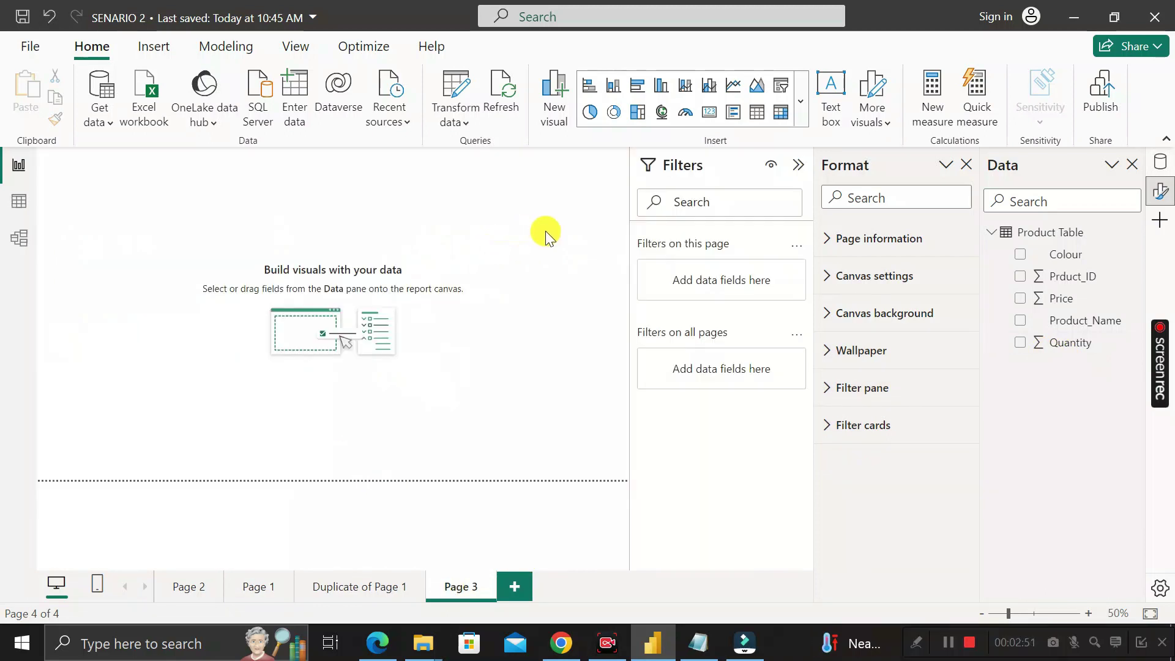
left_click(756, 112)
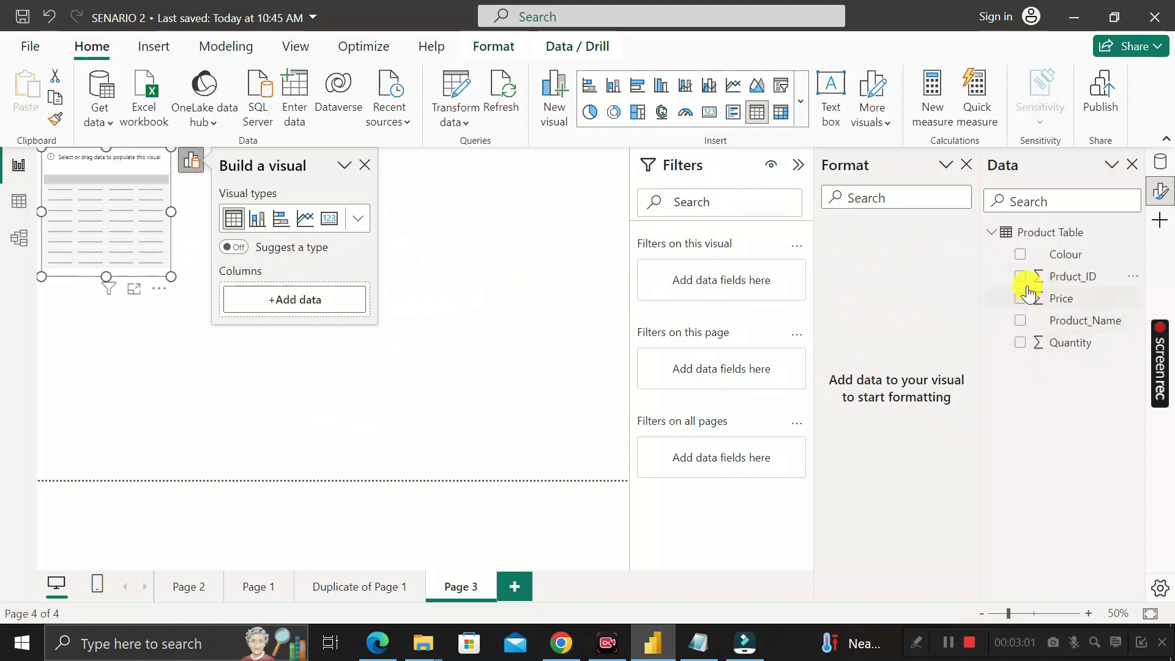
left_click(1020, 276)
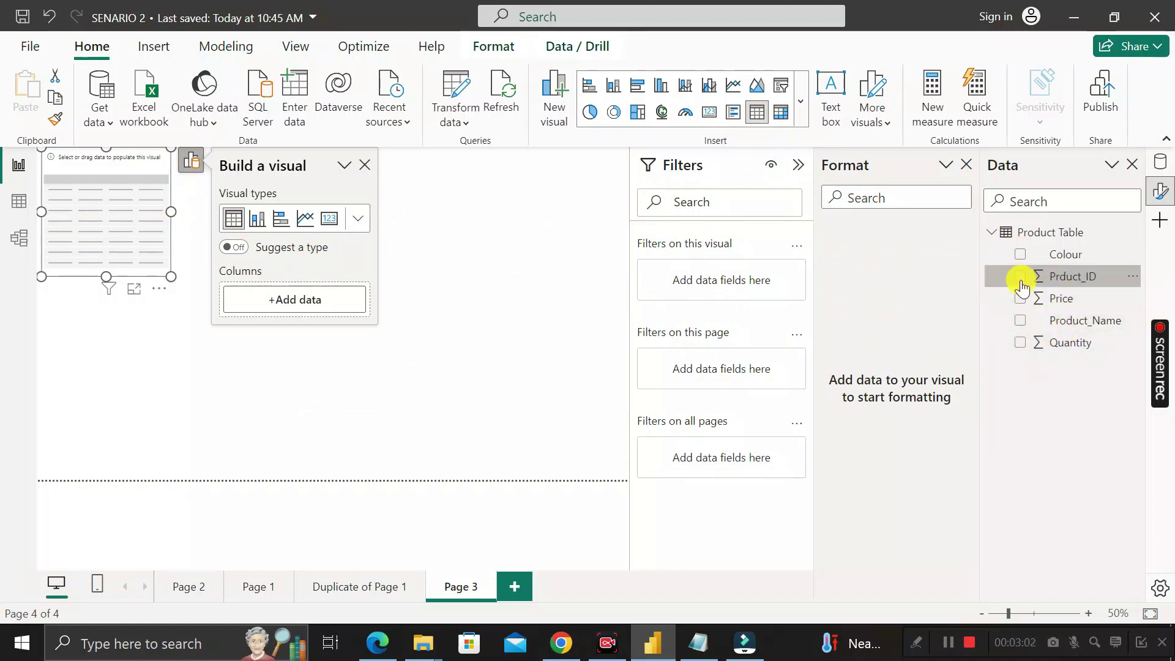
left_click(1023, 322)
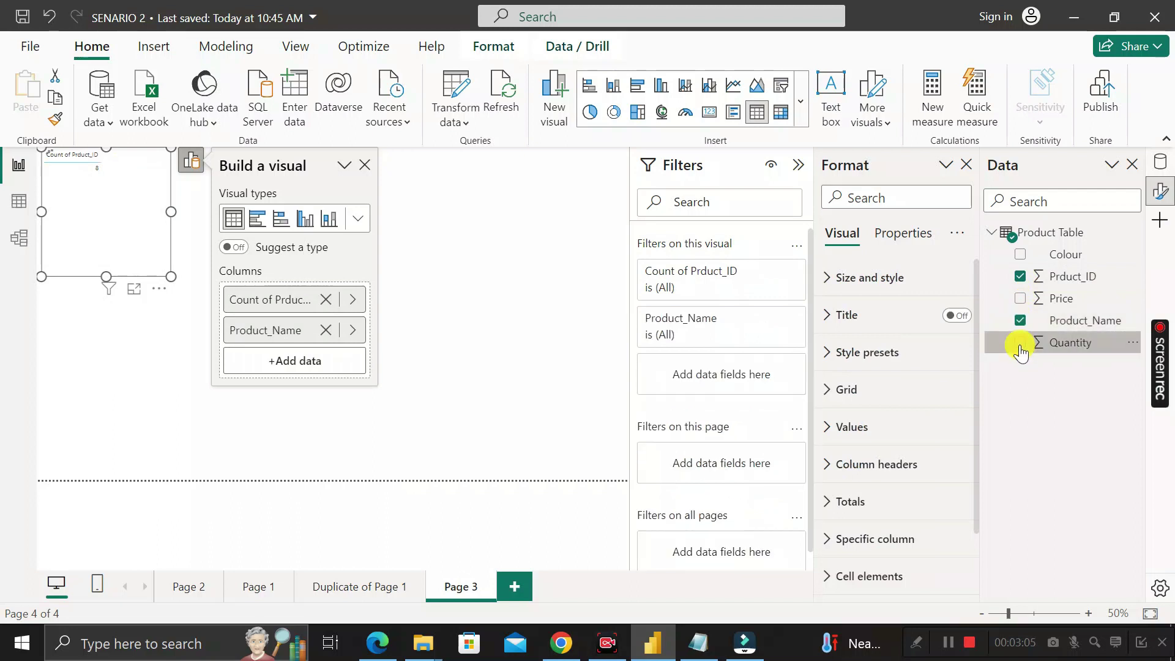
left_click(1019, 343)
left_click(1019, 256)
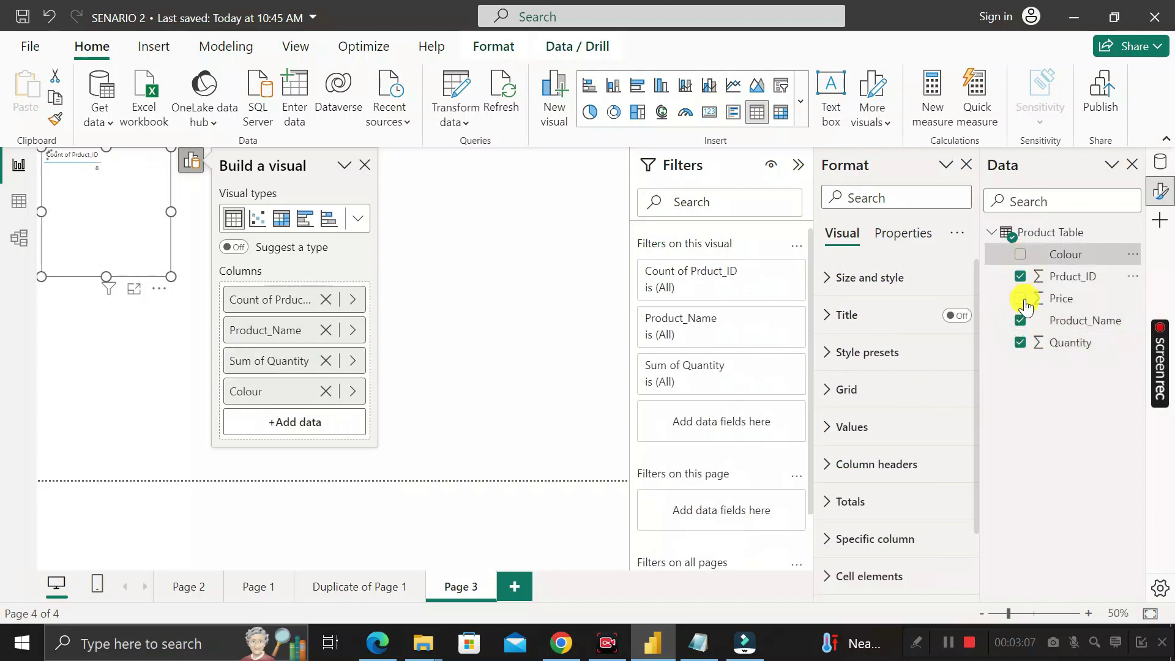
left_click(1020, 298)
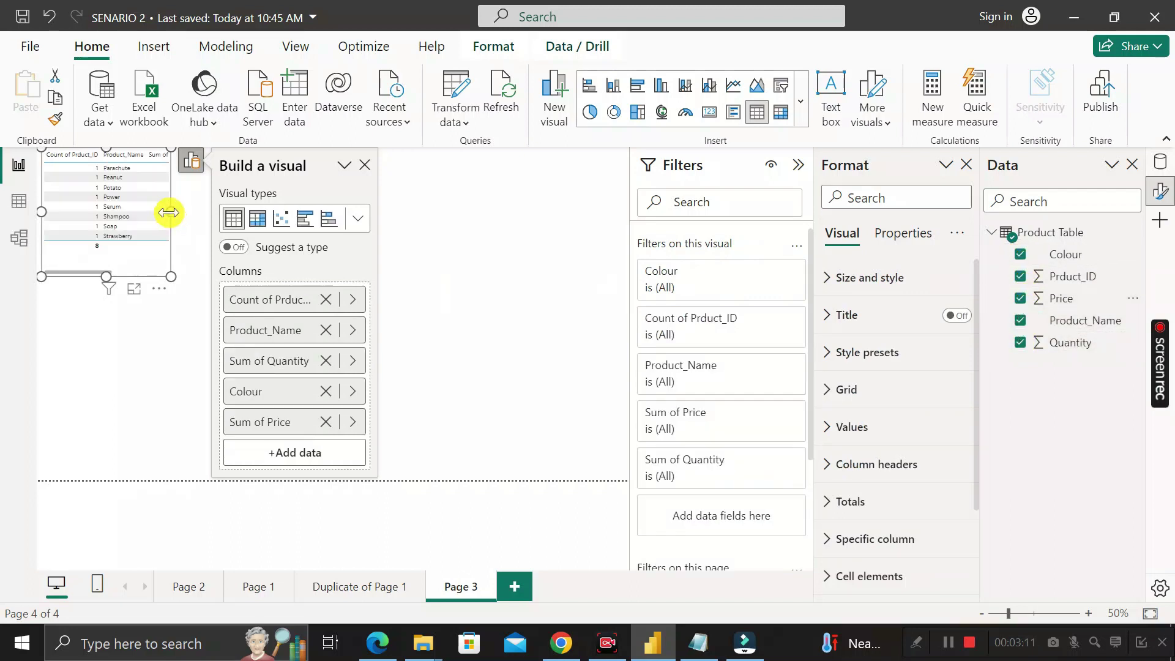
Nudge the table visual down-right and set Prduct_ID to Don't summarize.
left_click(261, 216)
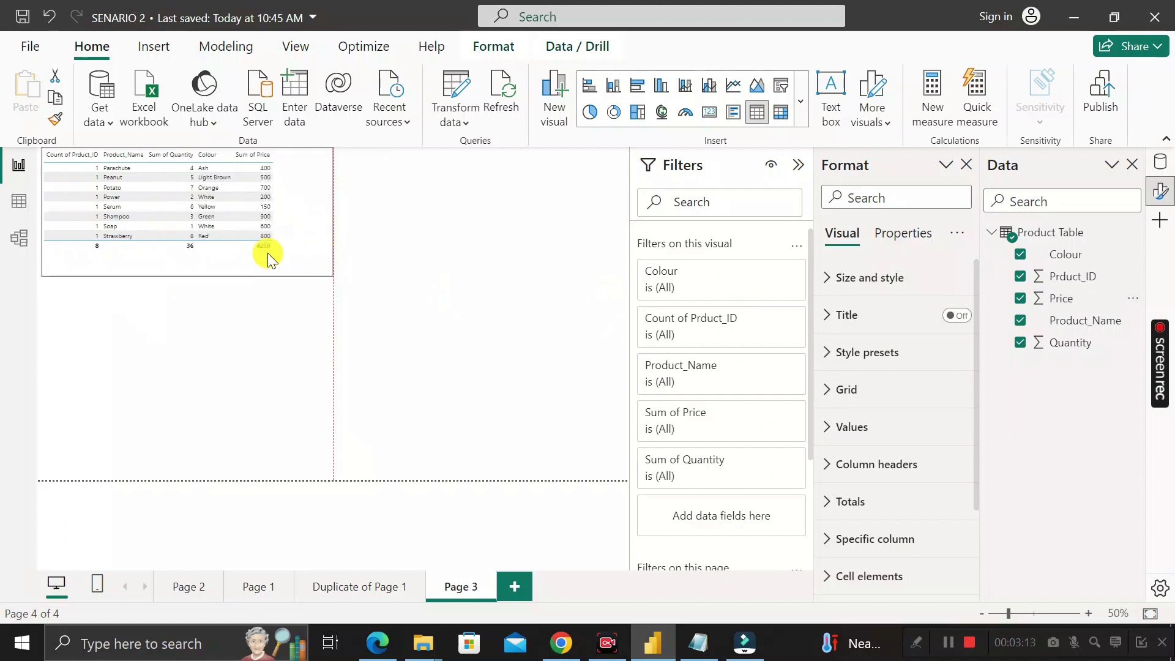
left_click(245, 272)
left_click_drag(244, 273, 255, 283)
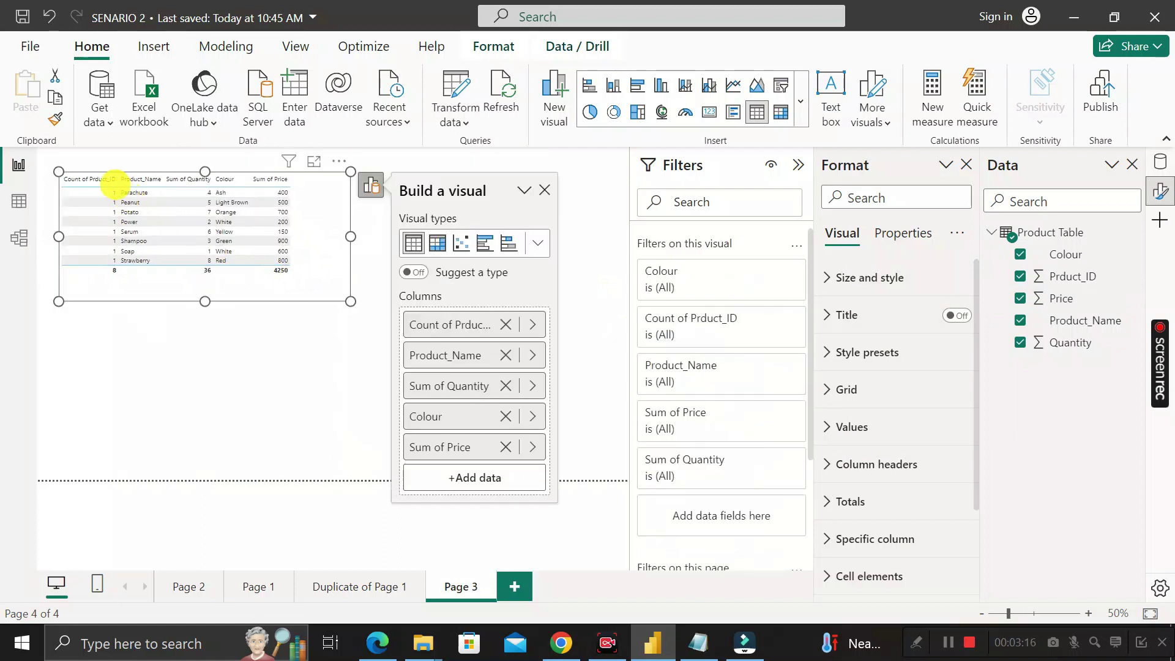
right_click(454, 332)
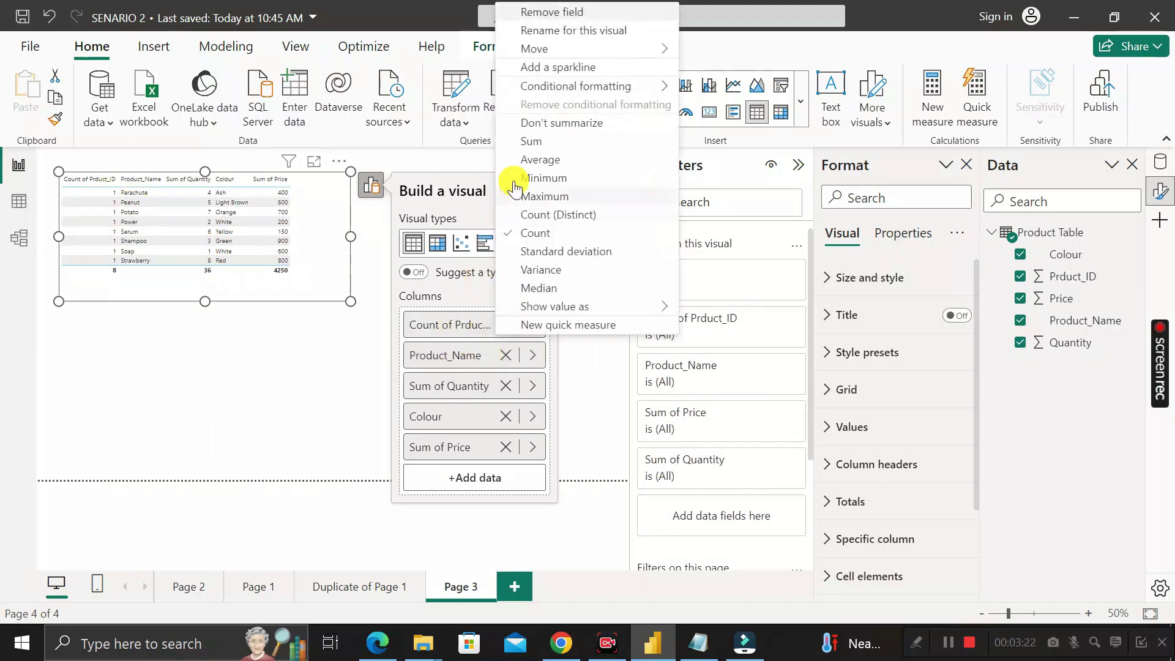
left_click(545, 126)
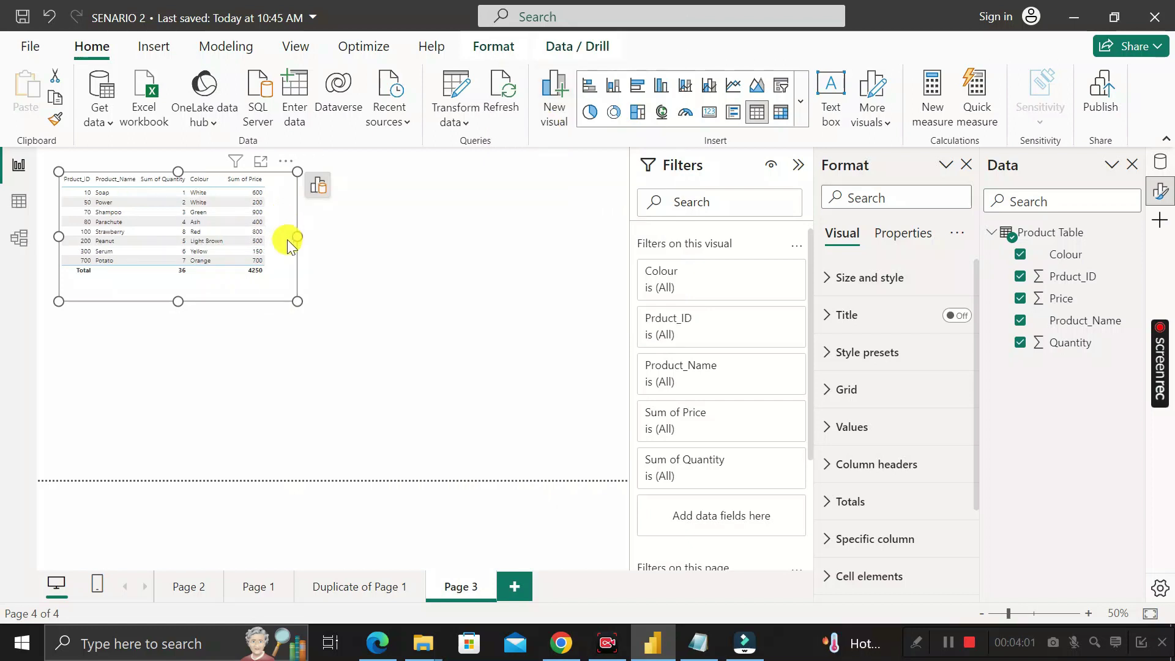
Increase the font size of the table's Values text.
scroll(838, 367, "down", 1)
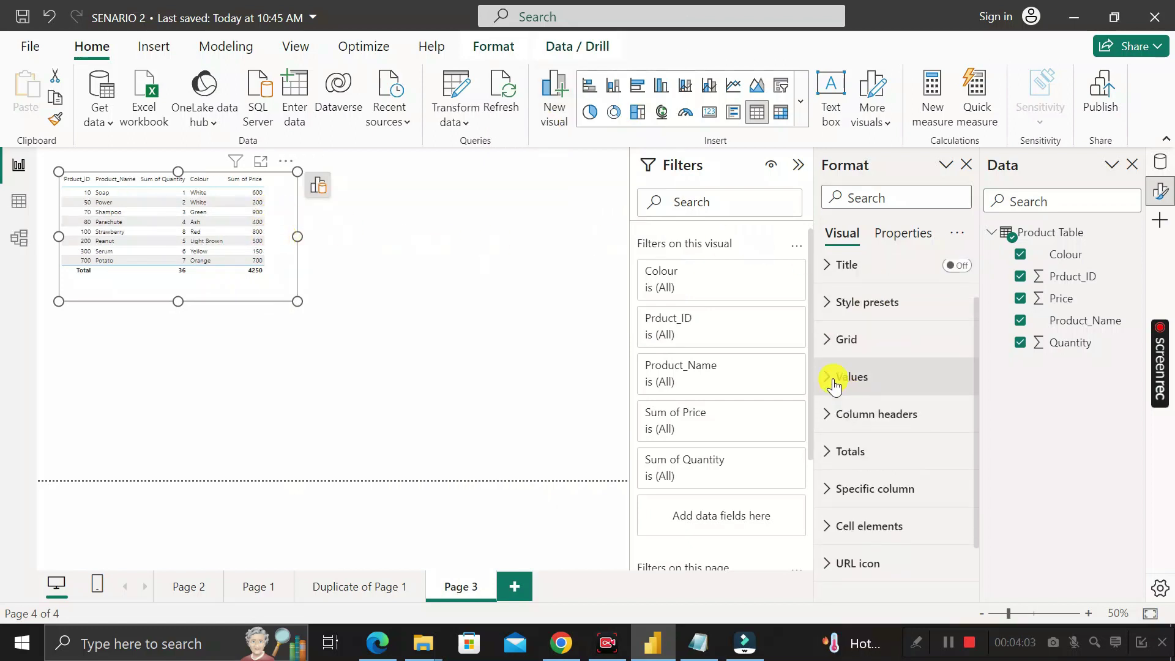
left_click(845, 378)
left_click(956, 367)
left_click(956, 367)
left_click(957, 367)
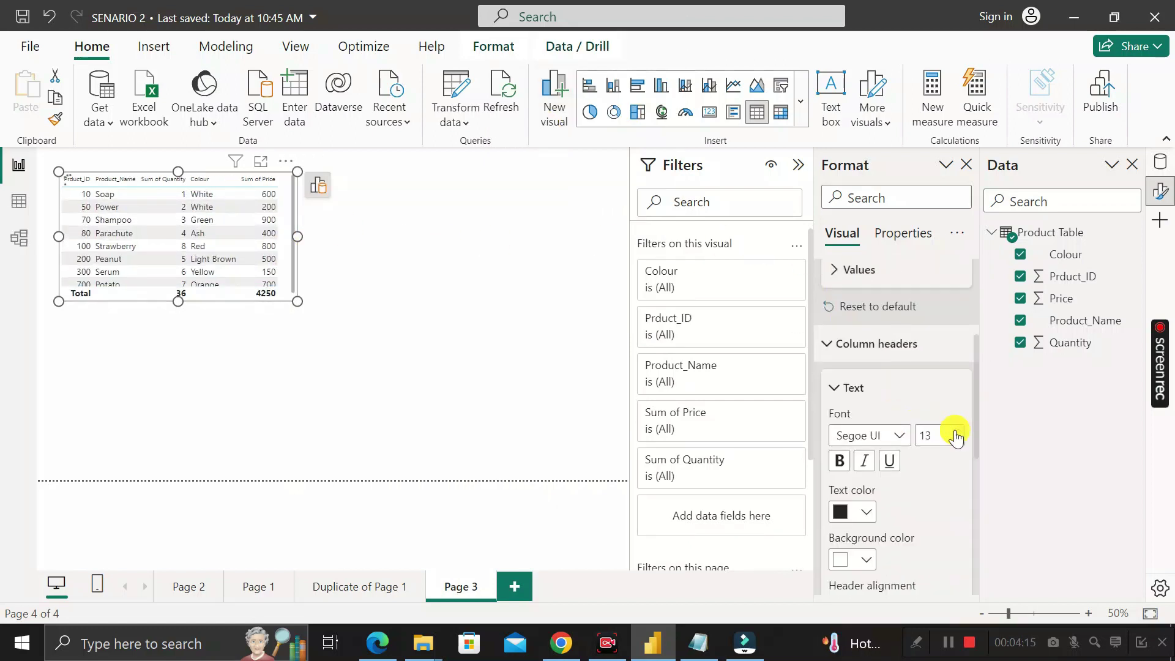
Enlarge the column headers, resize the table to show all eight rows, and turn Totals off.
left_click(955, 428)
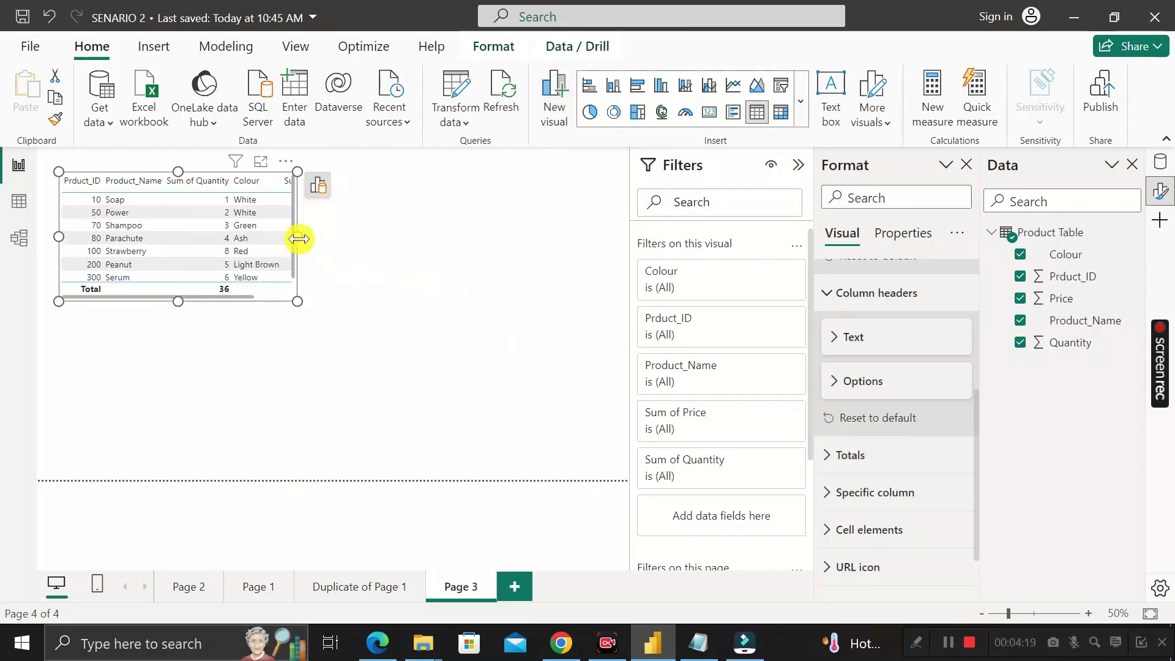
left_click_drag(296, 236, 365, 281)
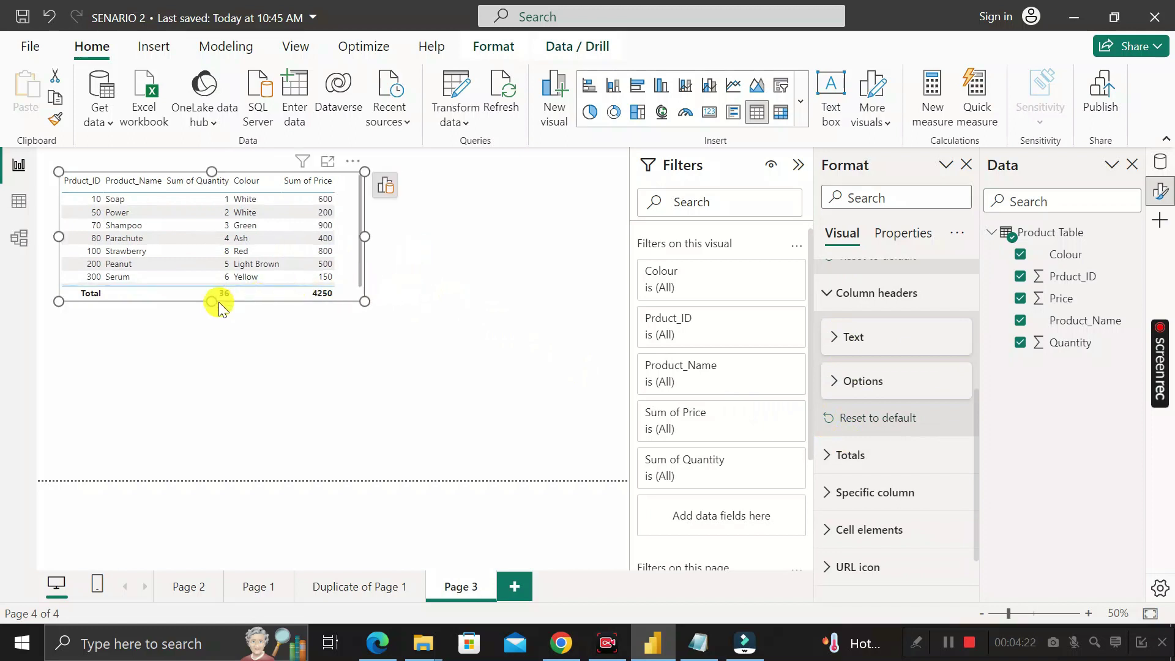
left_click_drag(213, 305, 215, 332)
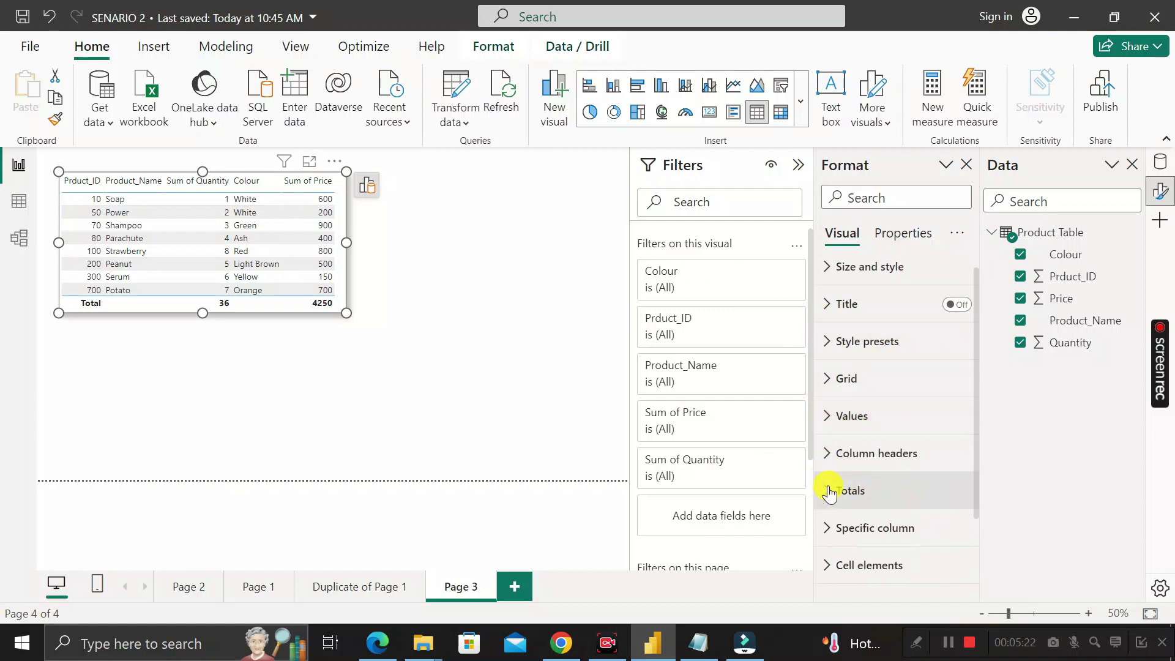
left_click(863, 486)
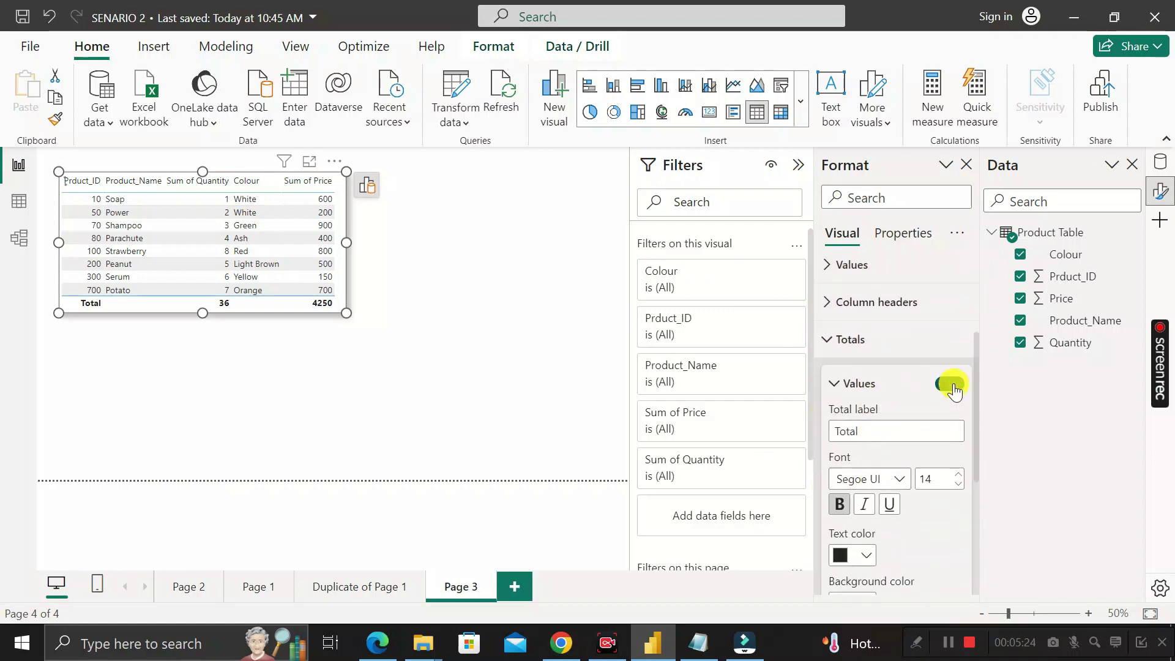
left_click(952, 385)
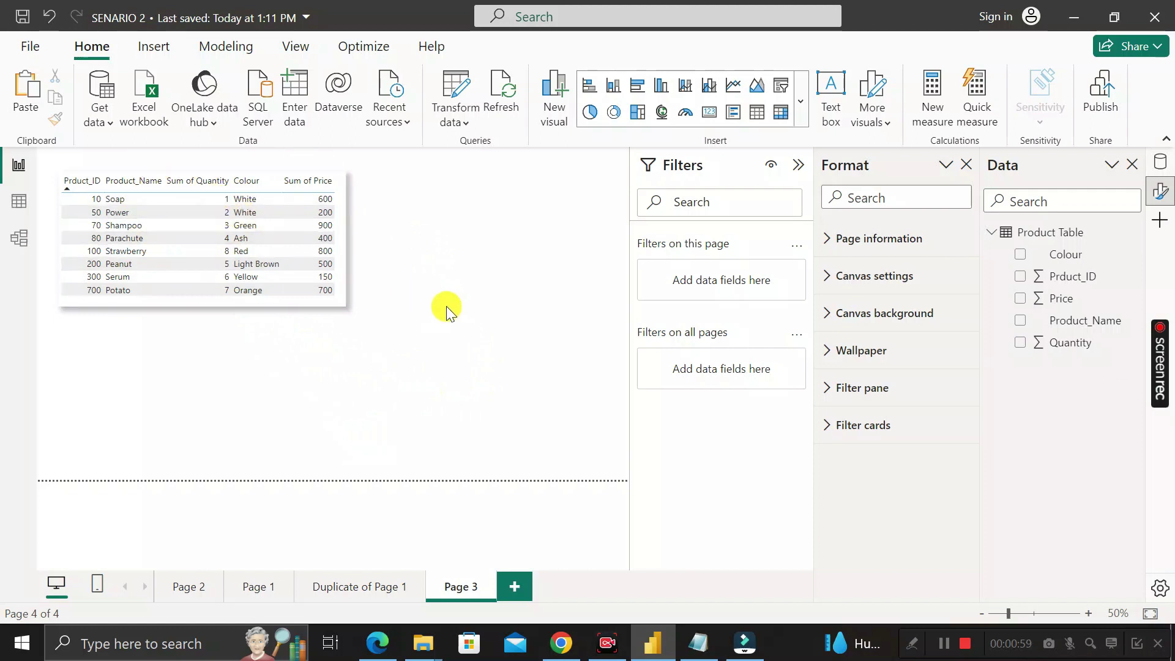
Paste the requirement text box beside the table and select 'New product' in its text.
key("ctrl+v")
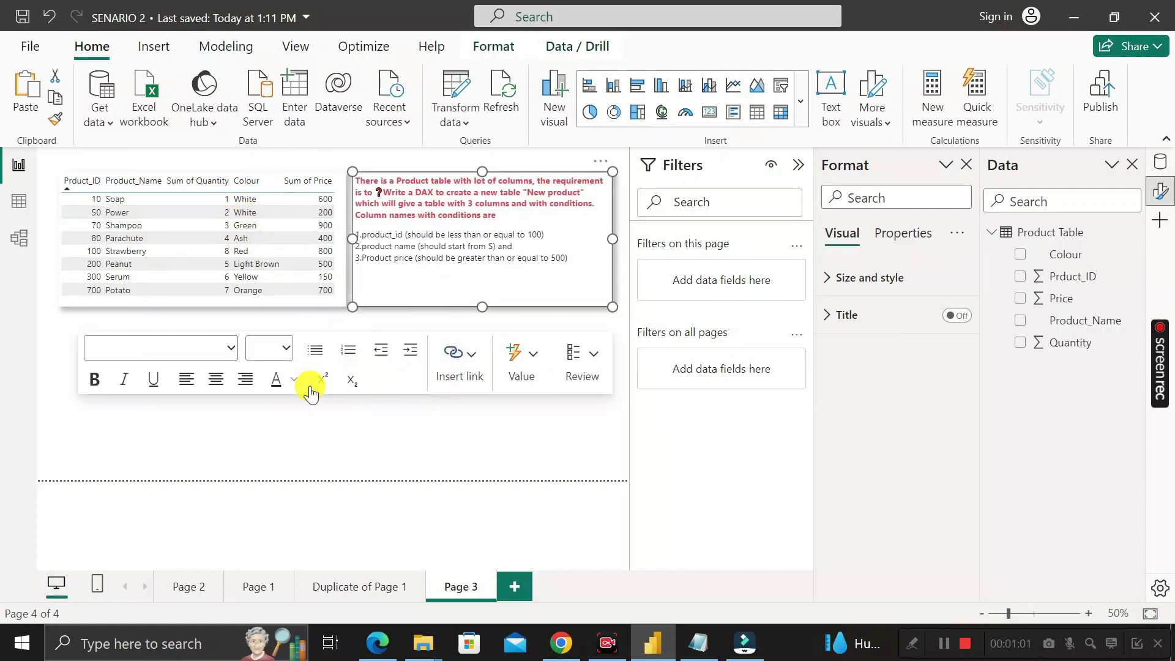
left_click(377, 451)
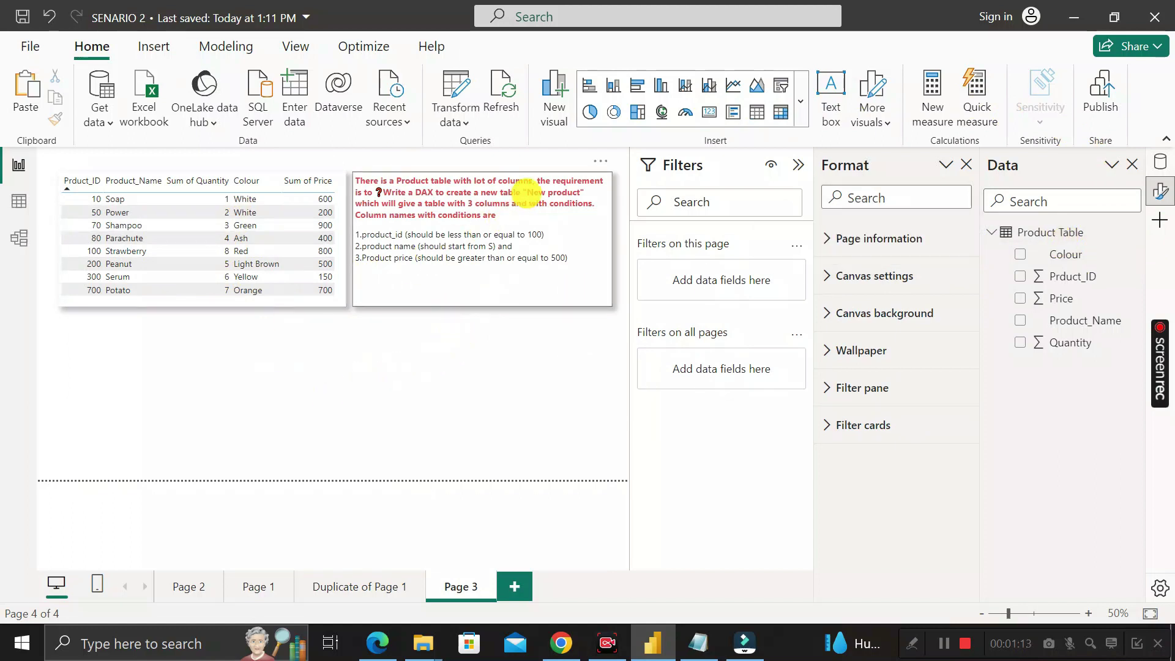
left_click_drag(525, 192, 553, 193)
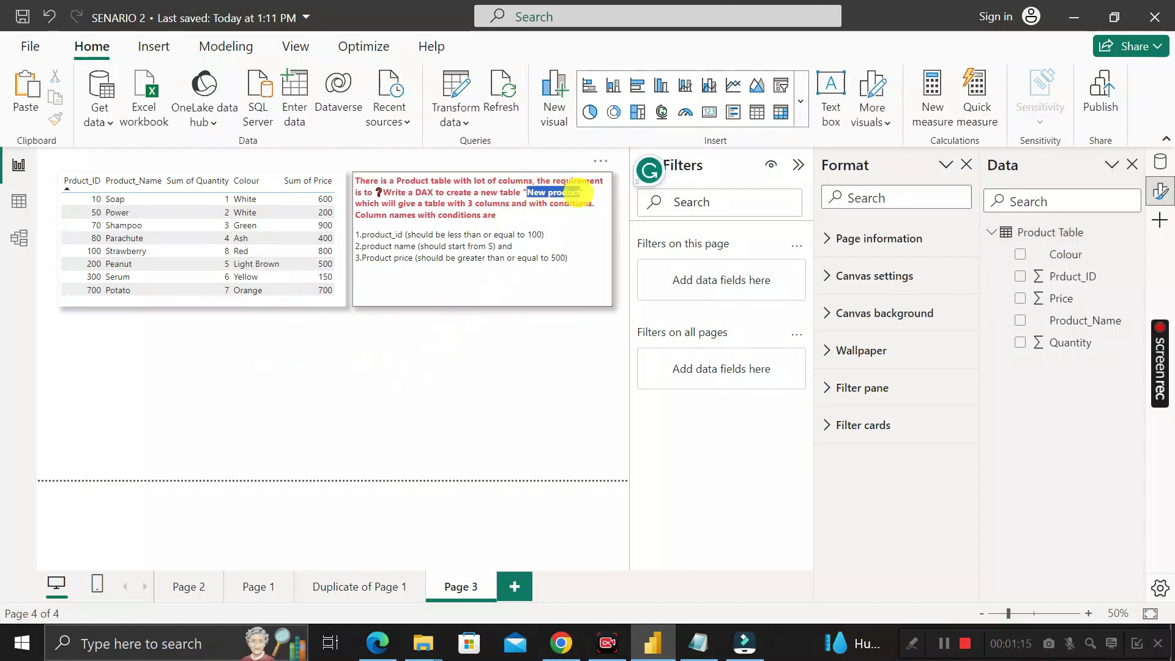
left_click_drag(525, 192, 579, 192)
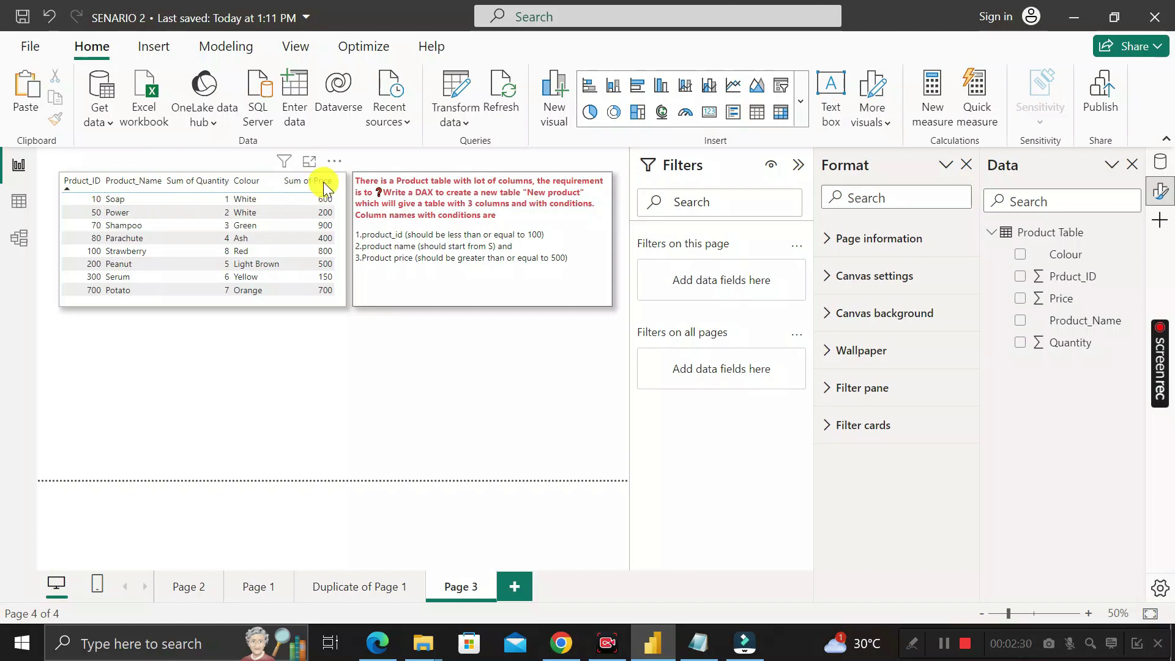
In Data view, start a new calculated table and clear its default name.
left_click(18, 205)
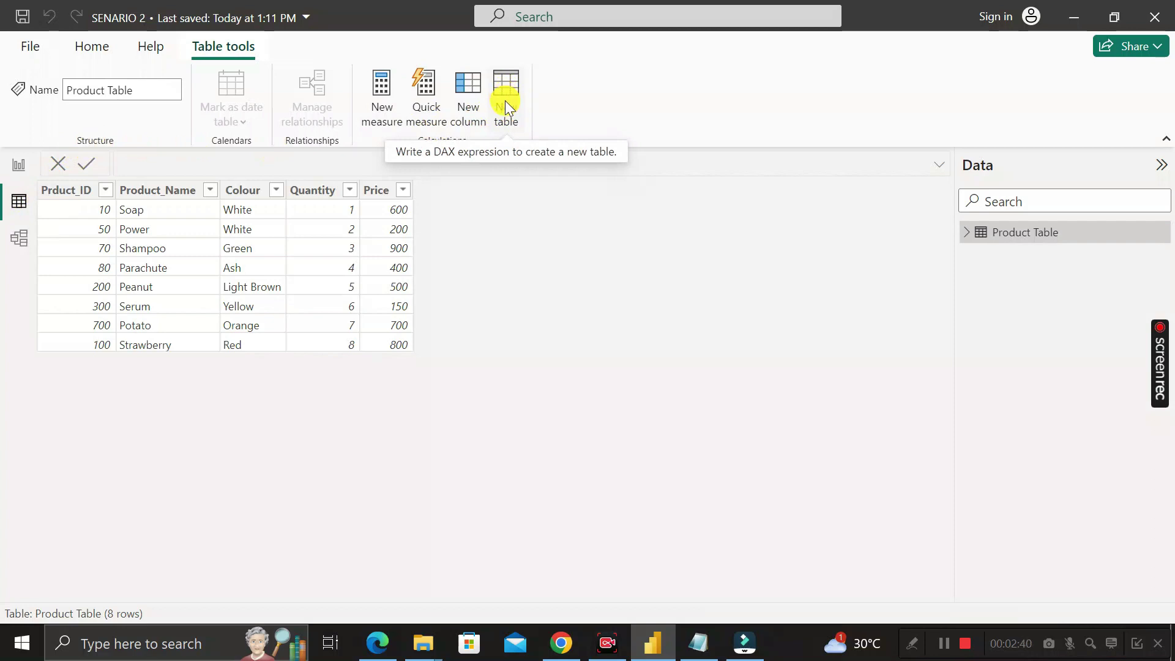
left_click(504, 100)
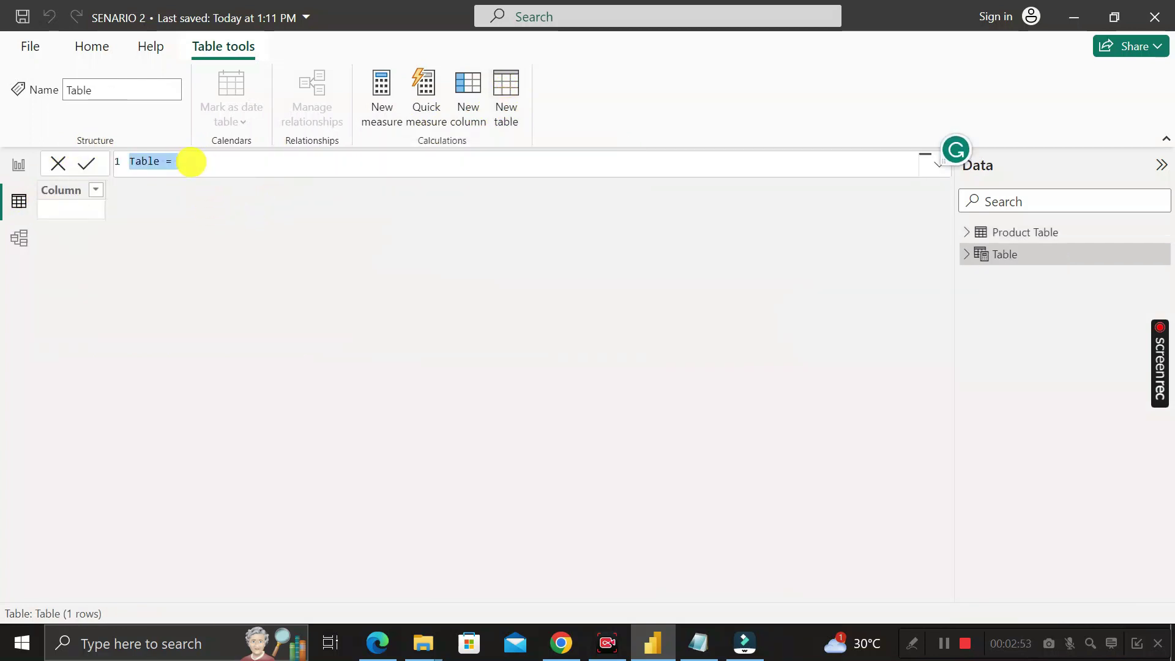
key("Home")
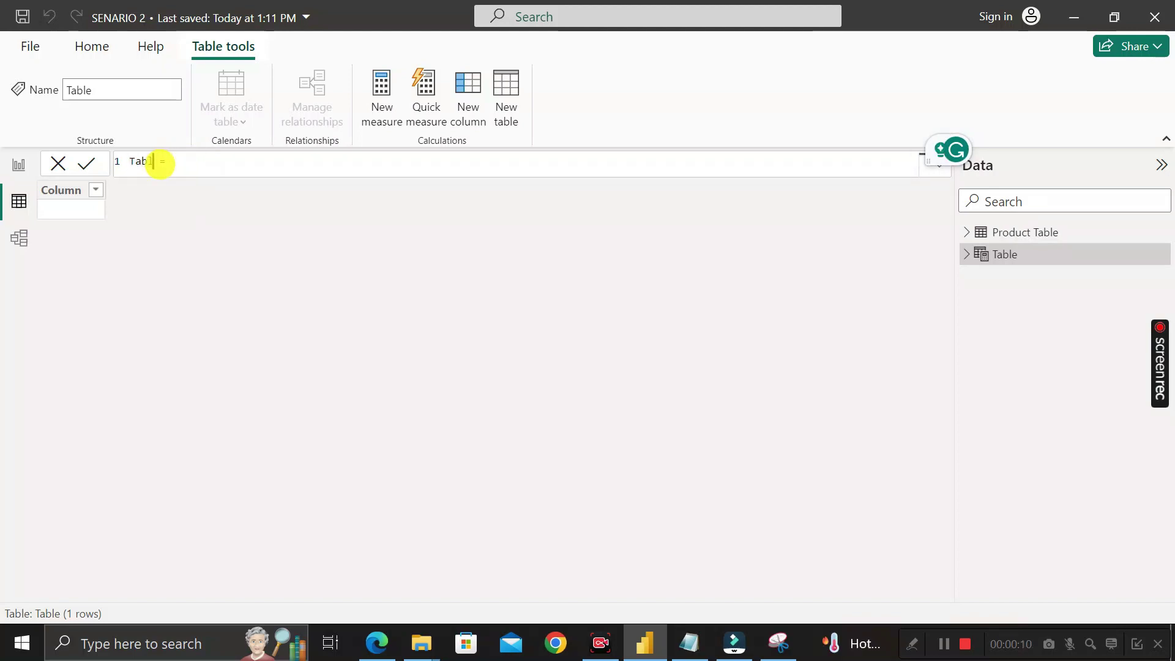
key("Delete")
key("Delete")
key("Delete")
key("Delete")
key("Delete")
Enter New Product = CALCULATETABLE(SUMMARIZECOLUMNS( and bring up the reference screenshot.
type("New Product = ")
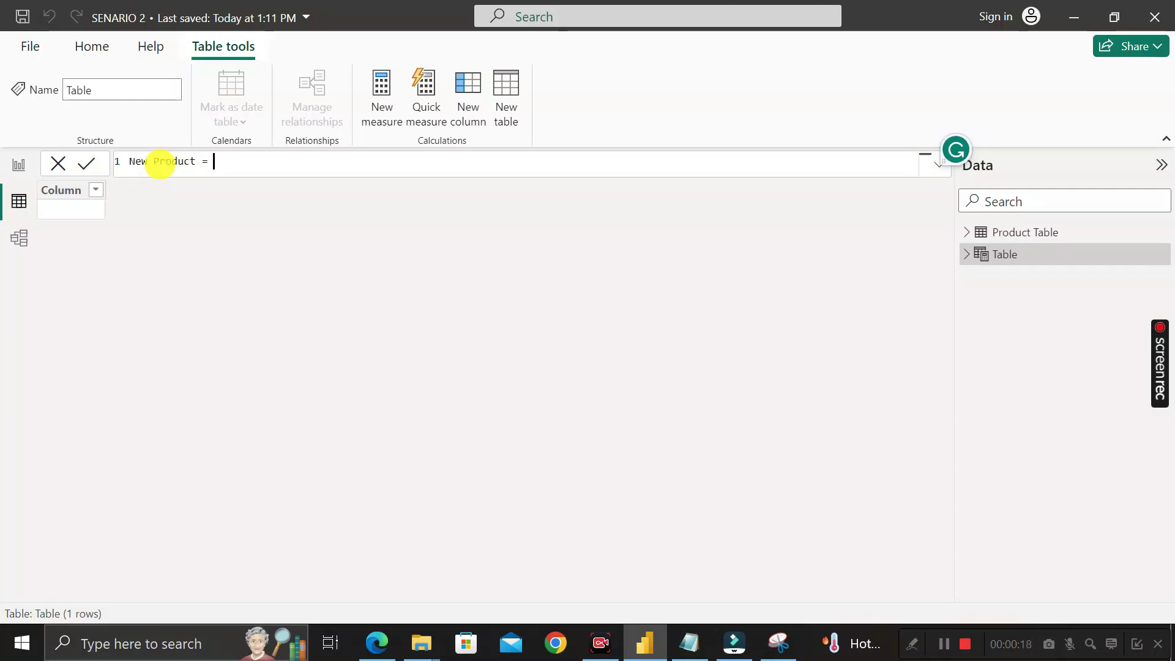
type("cal")
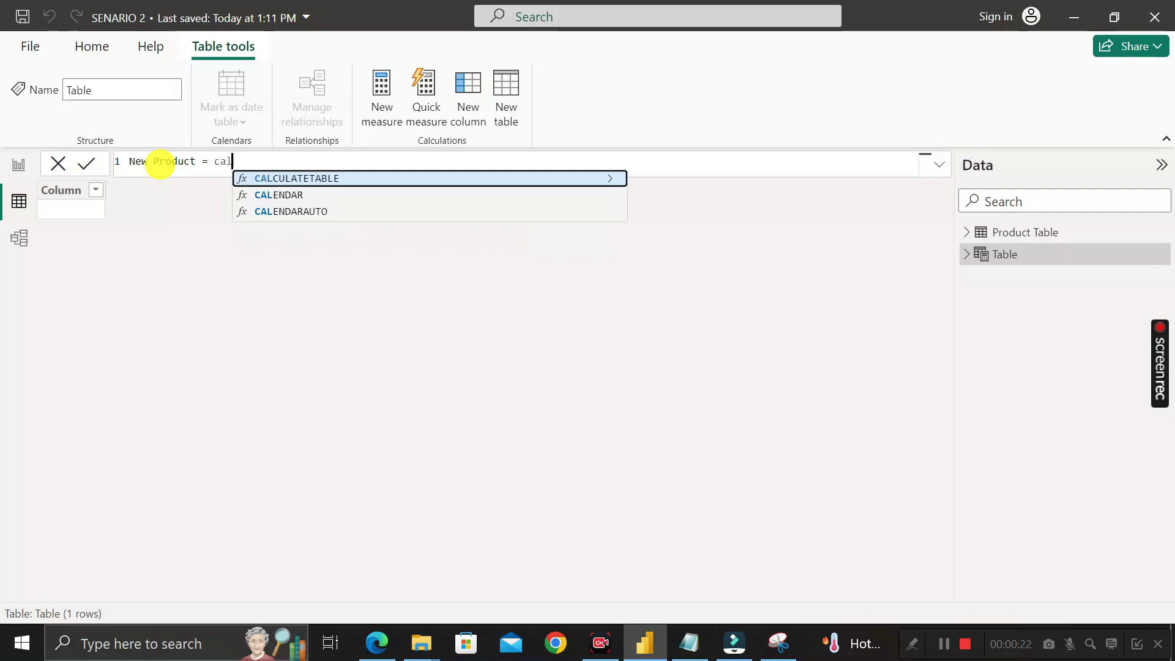
key("Tab")
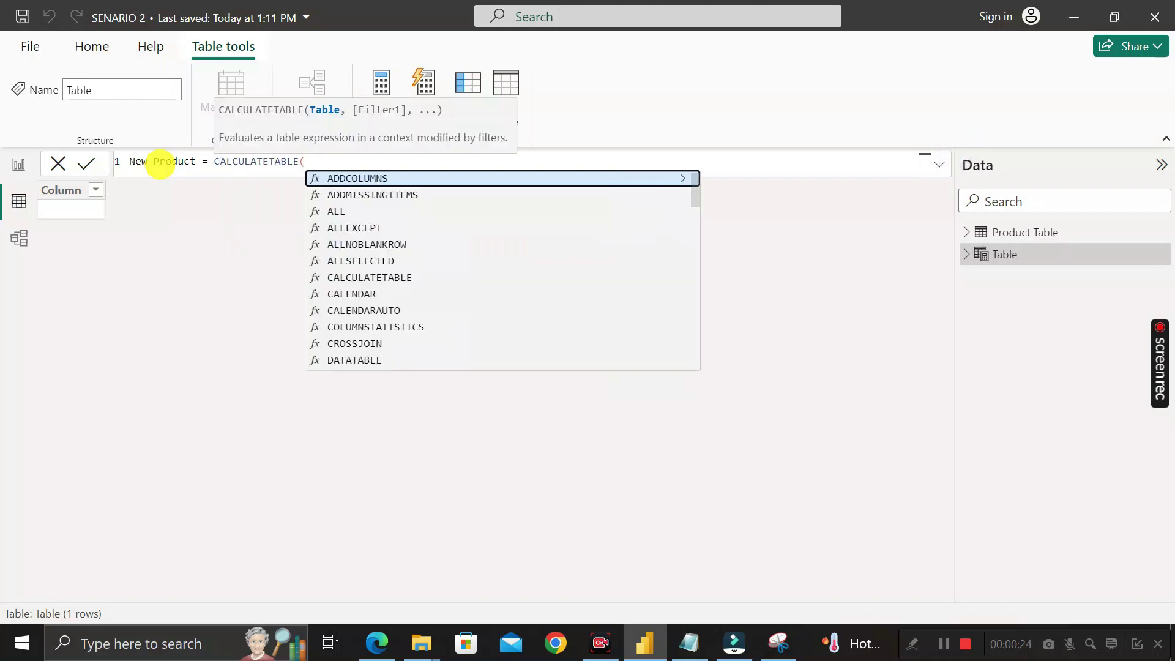
left_click(328, 163)
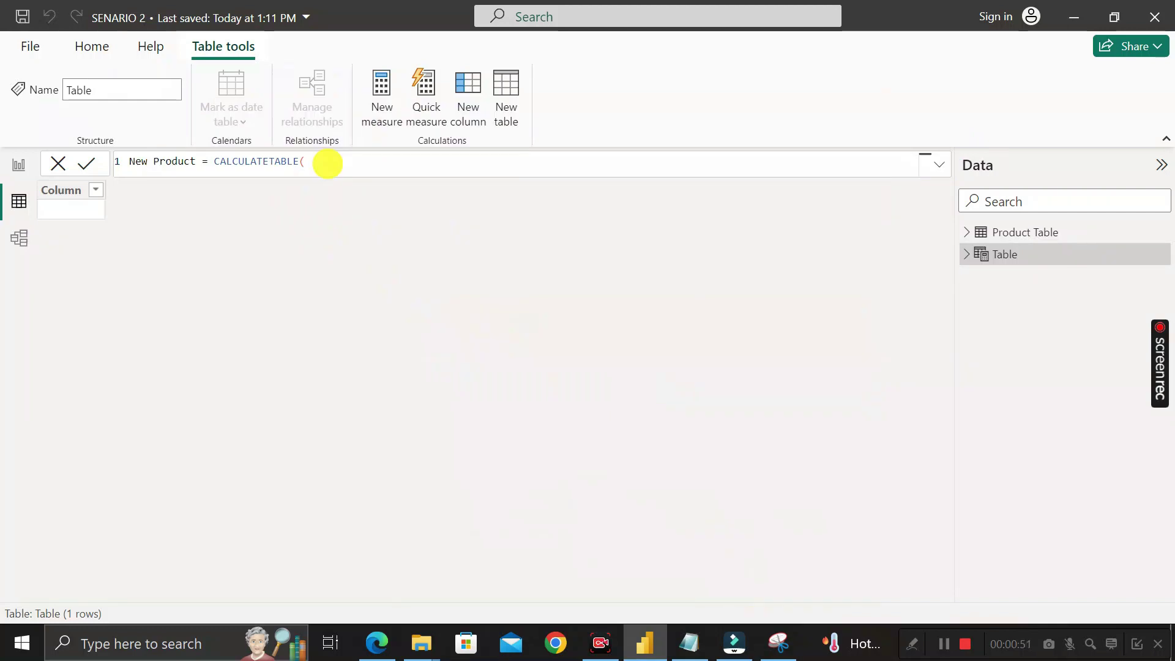
type("summ")
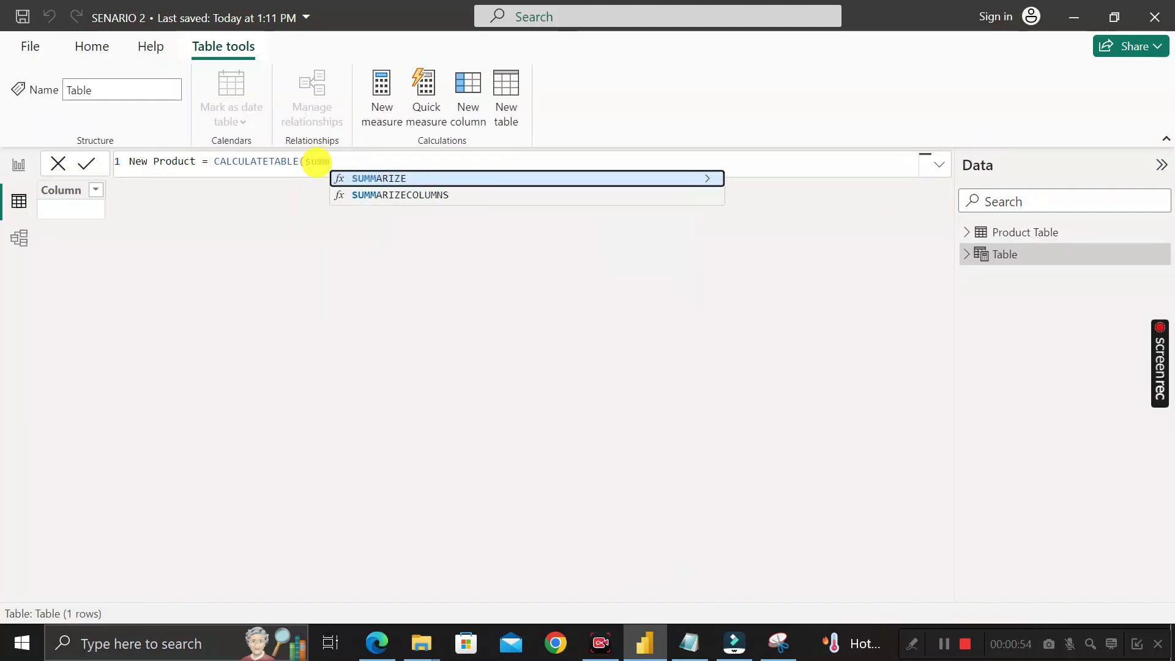
key("Down")
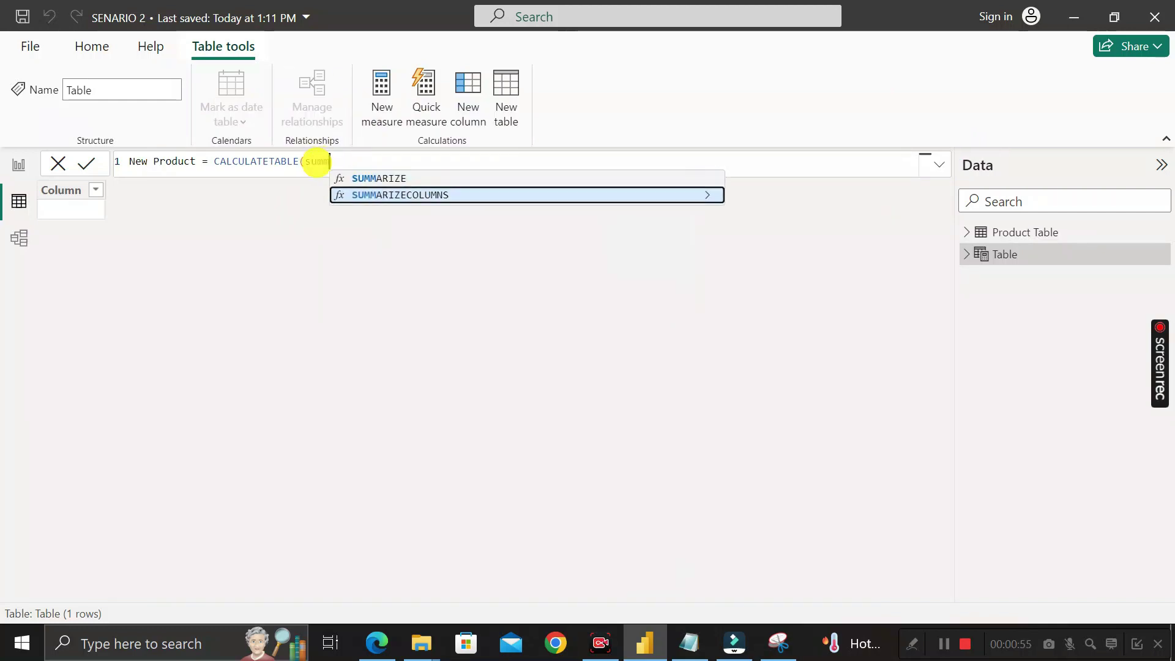
key("Tab")
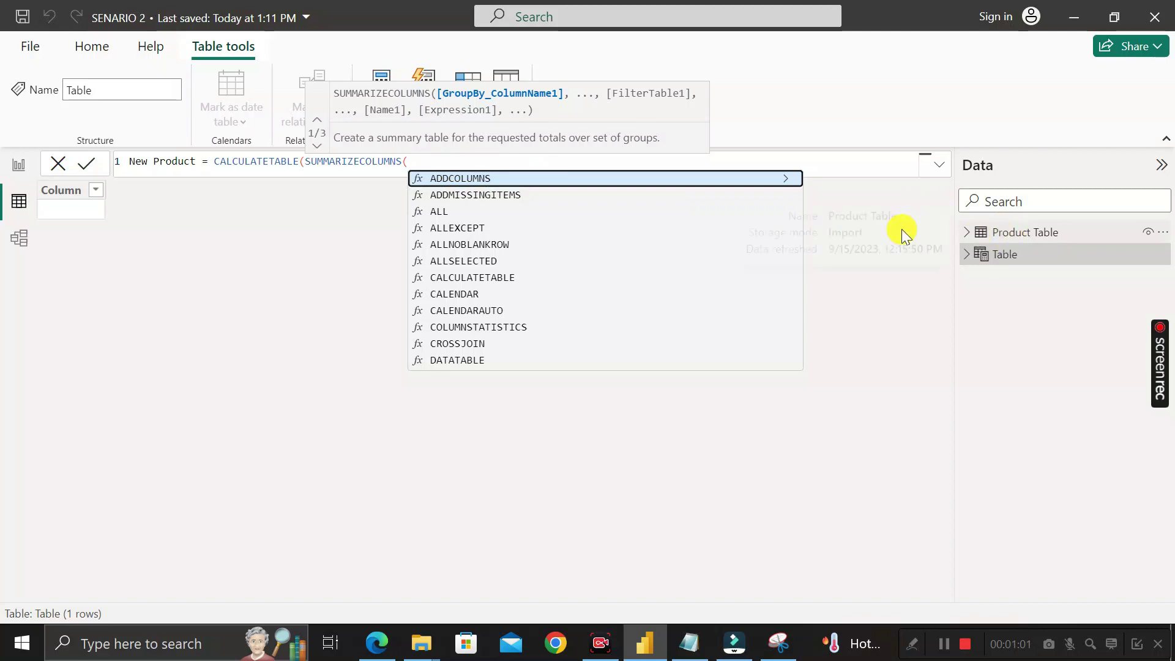
left_click(777, 643)
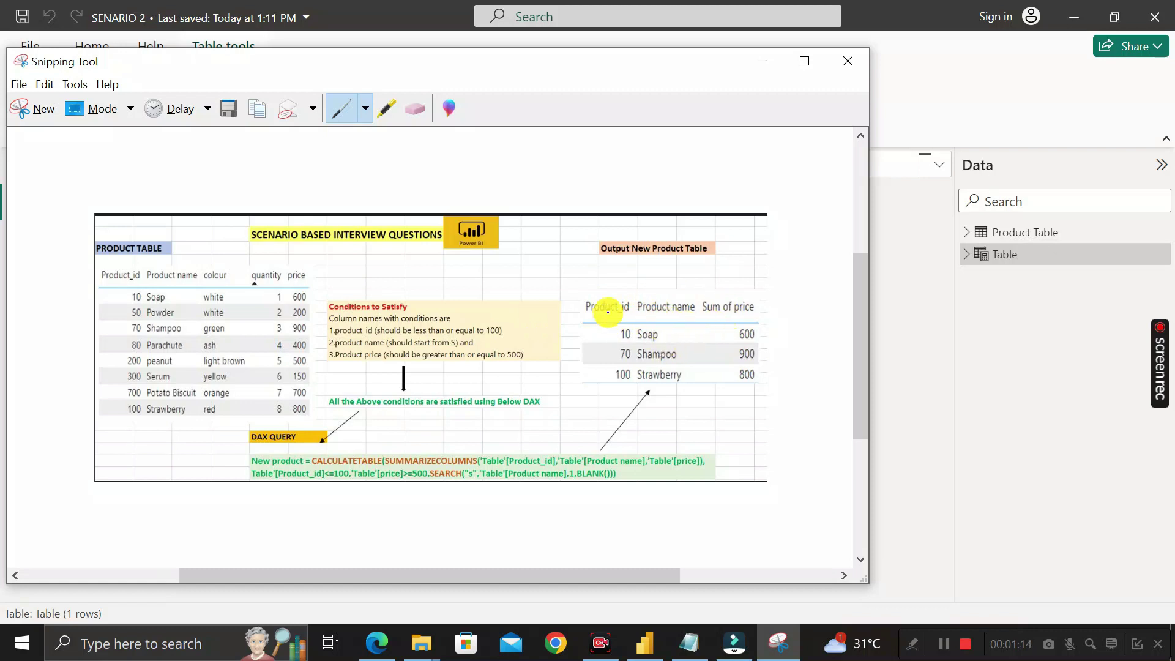
Group by 'Product Table'[Prduct_ID], [Product_Name] and [Price], then close SUMMARIZECOLUMNS.
left_click(762, 60)
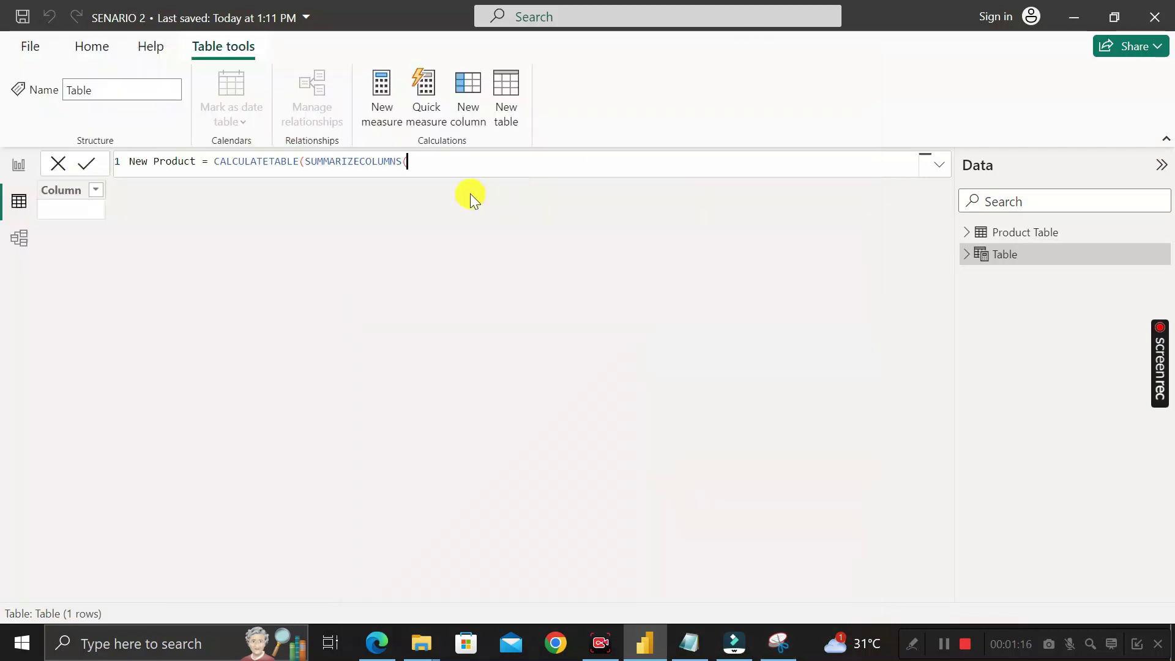
left_click(426, 166)
type("produ")
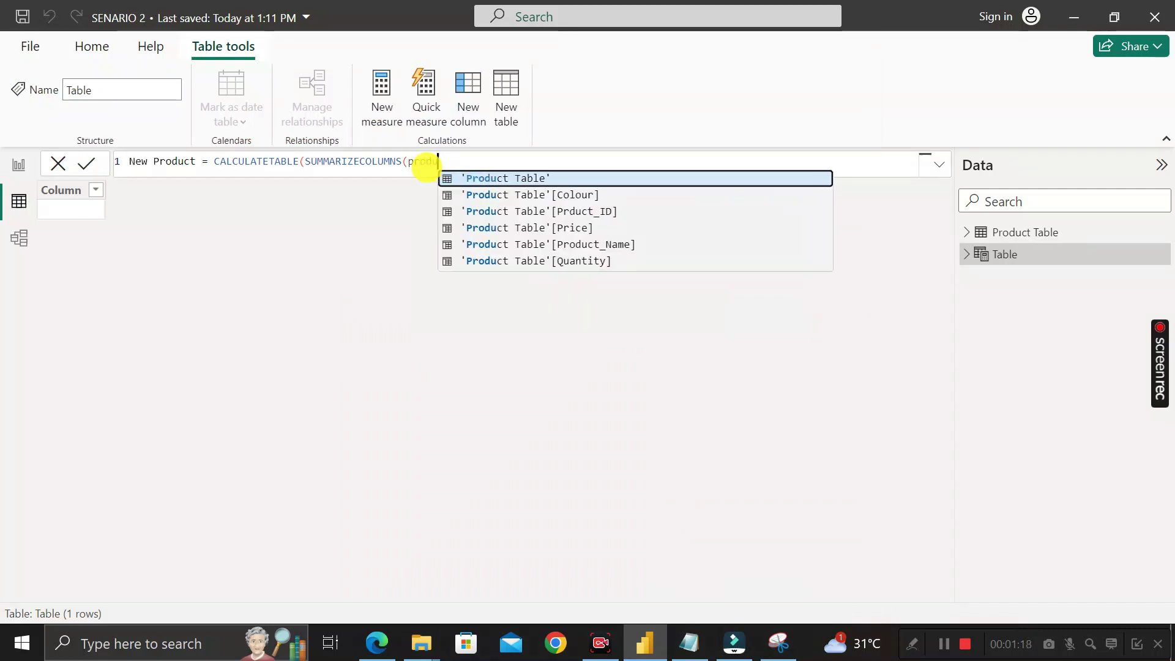
key("Down")
key("Down")
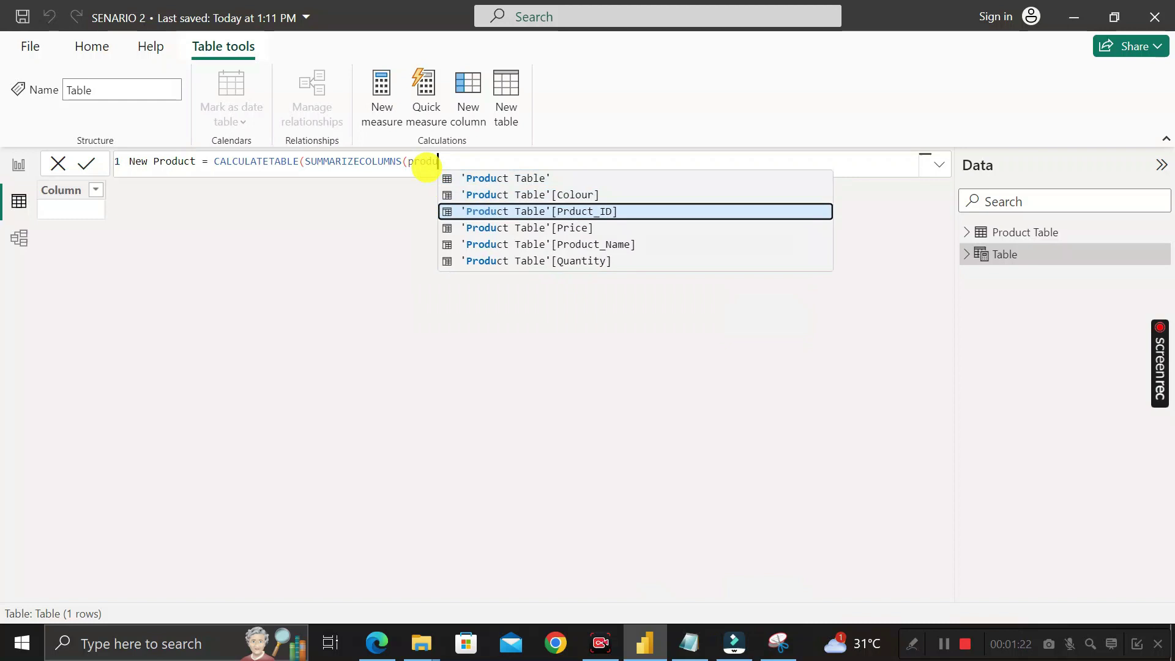
key("Tab")
type(",")
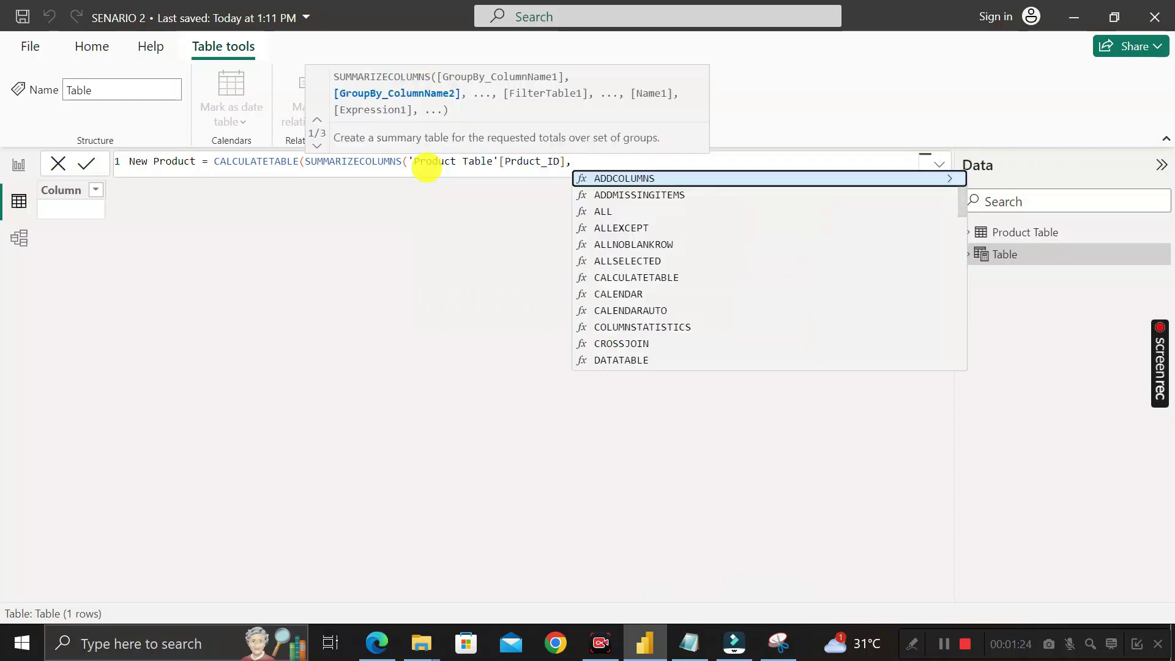
type("prod")
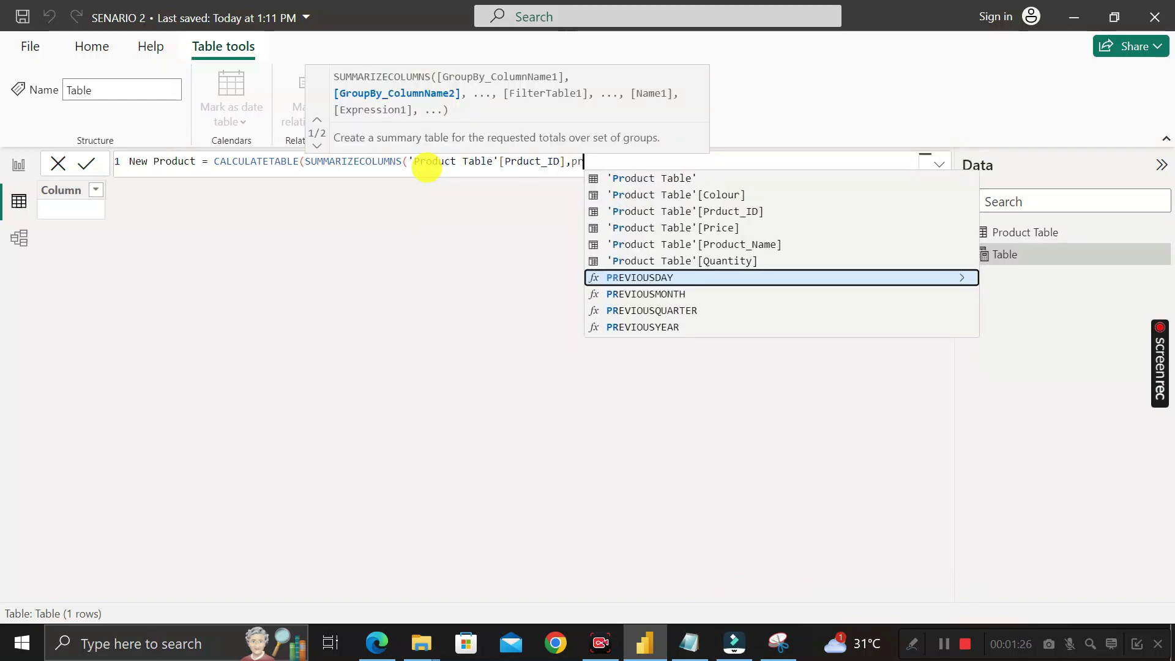
key("Down")
key("Down")
key("Down")
key("Down")
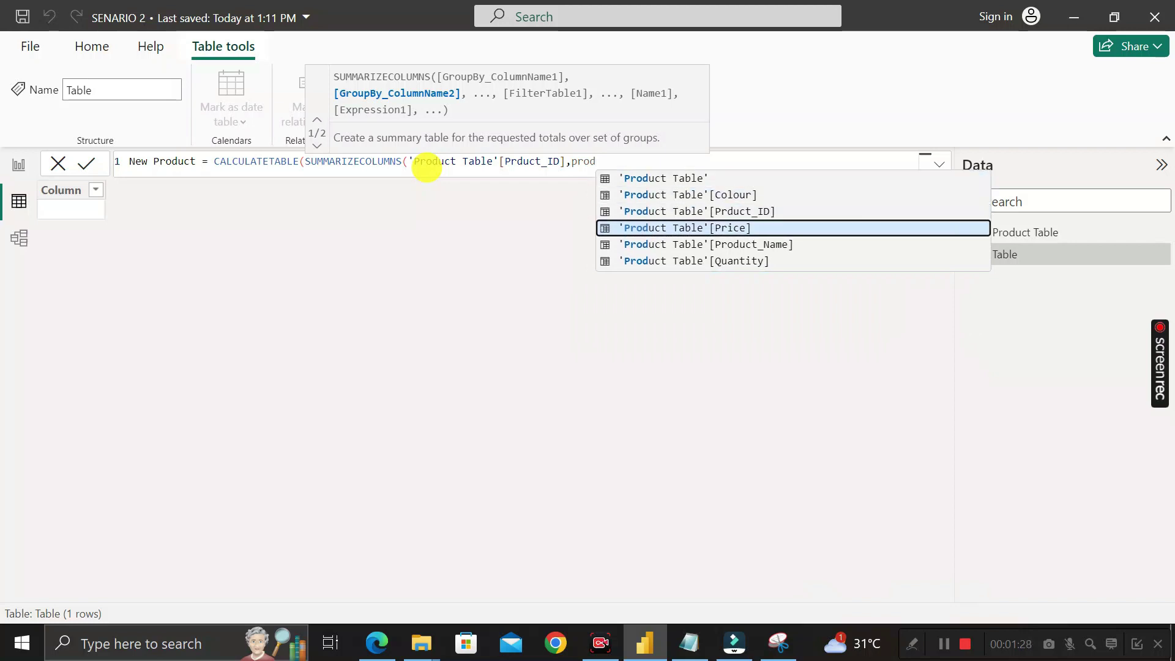
key("Tab")
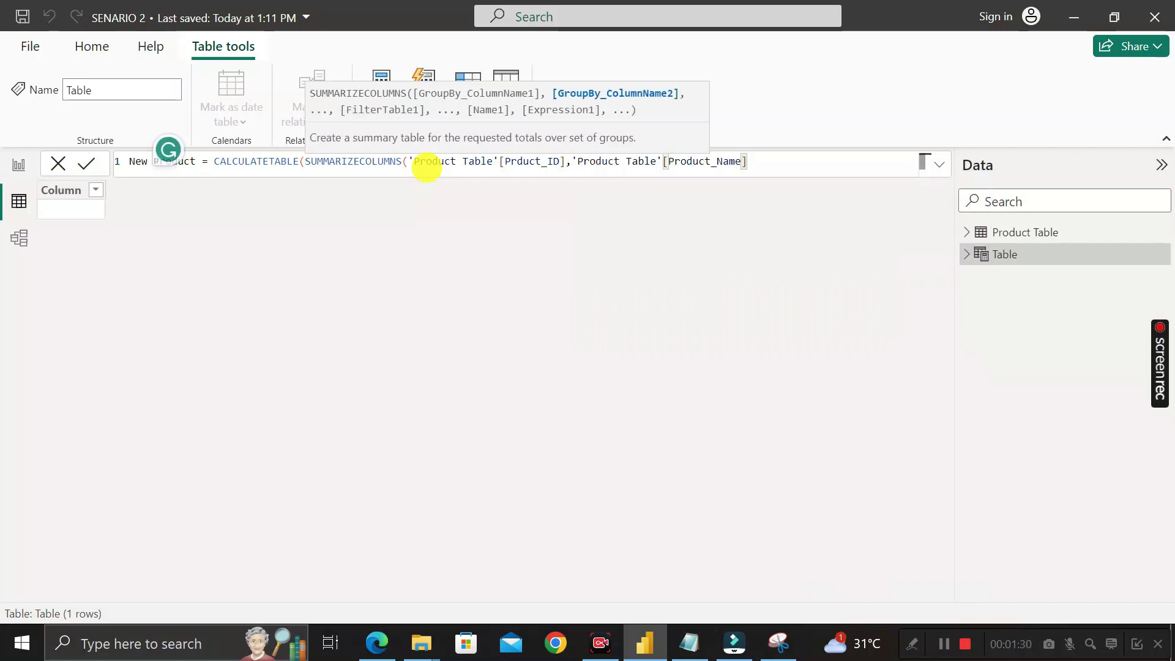
type(",")
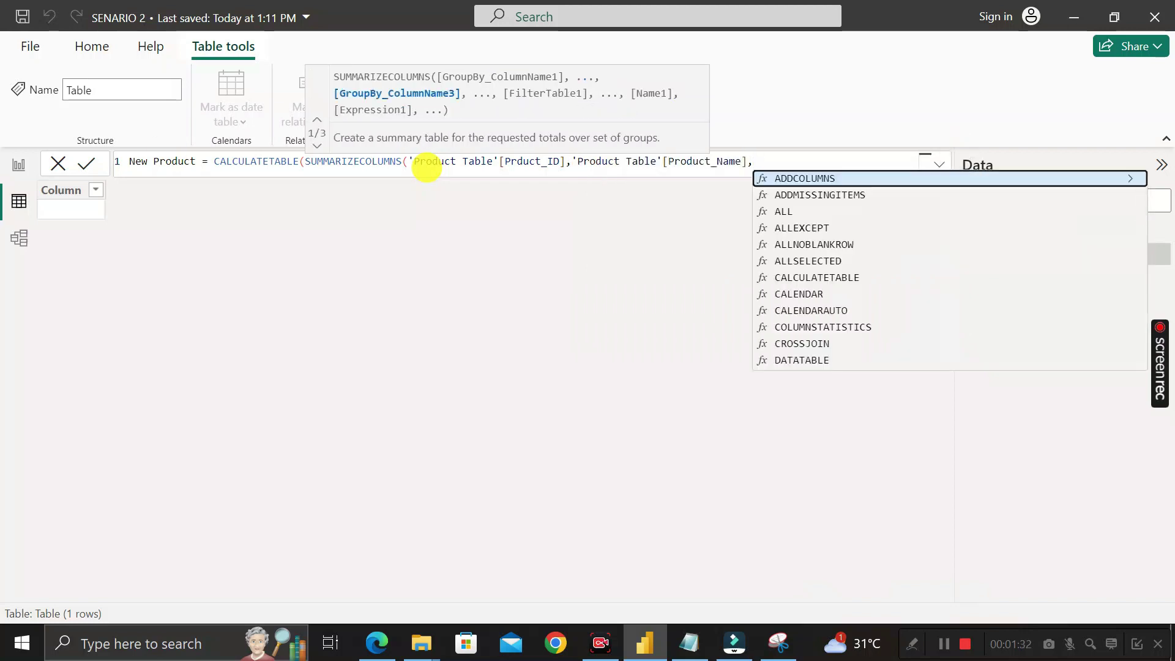
type("pri")
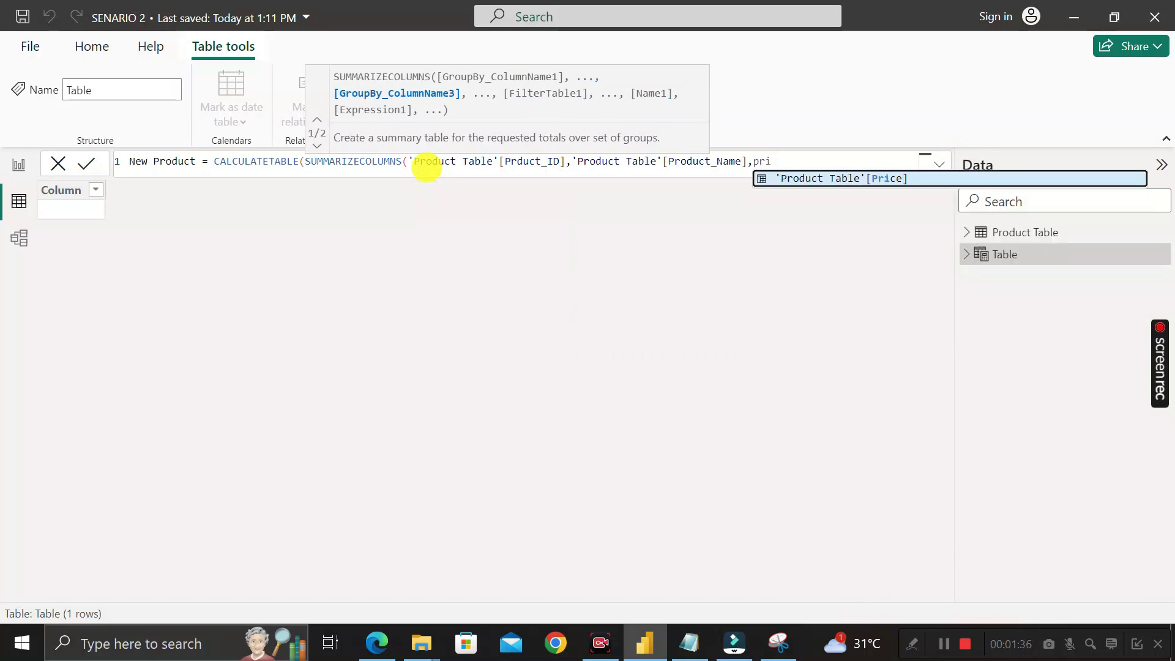
key("Tab")
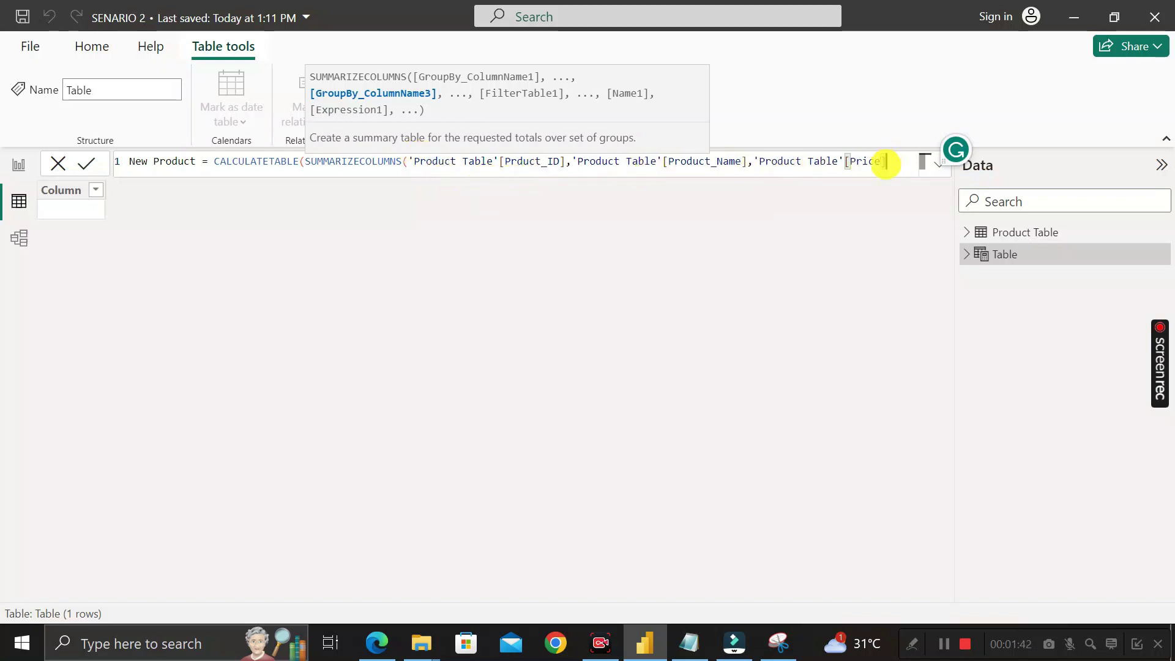
type(")")
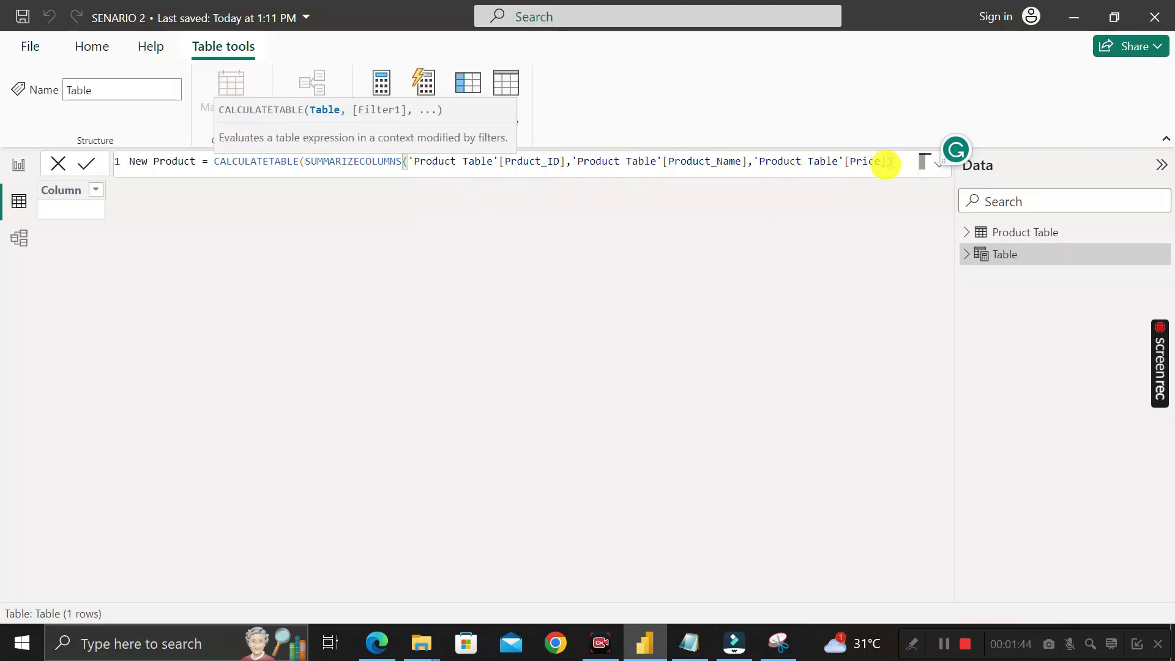
type(",")
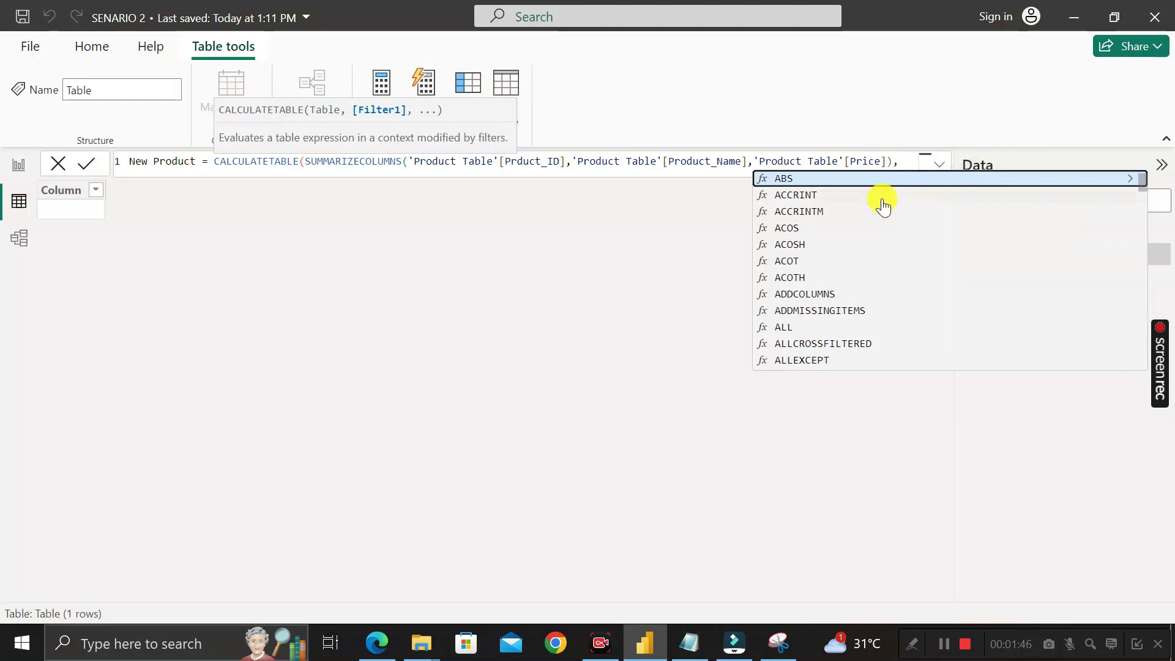
Expand the formula bar and add the filter [Prduct_ID] <= 100.
left_click(938, 164)
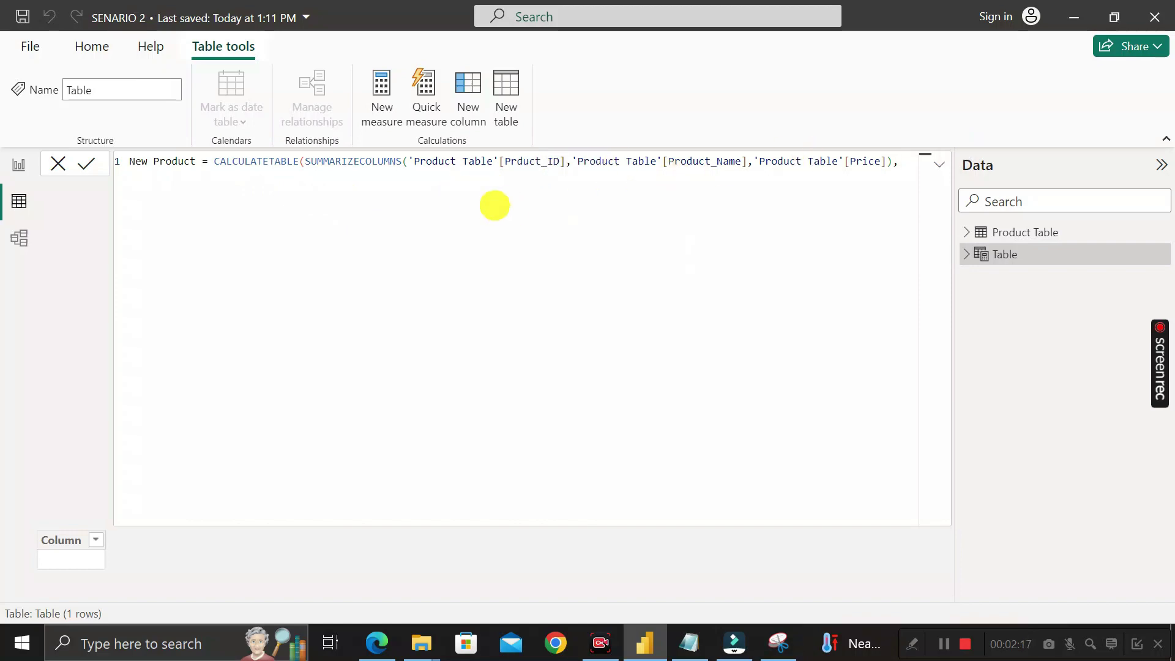
left_click(778, 642)
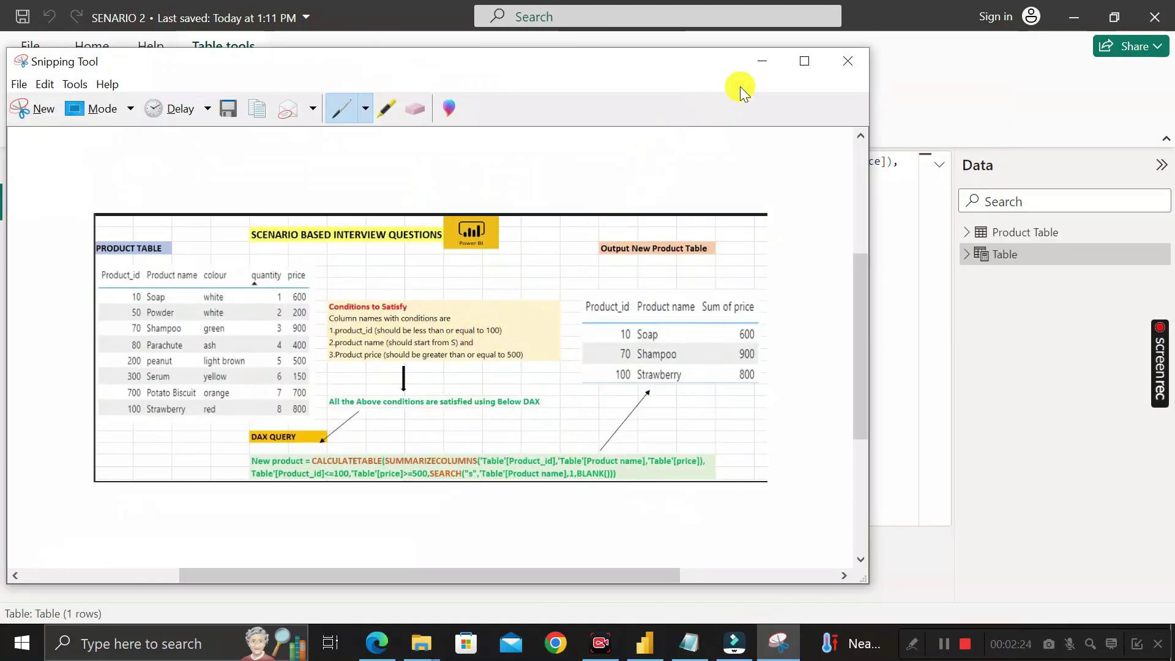
left_click(761, 61)
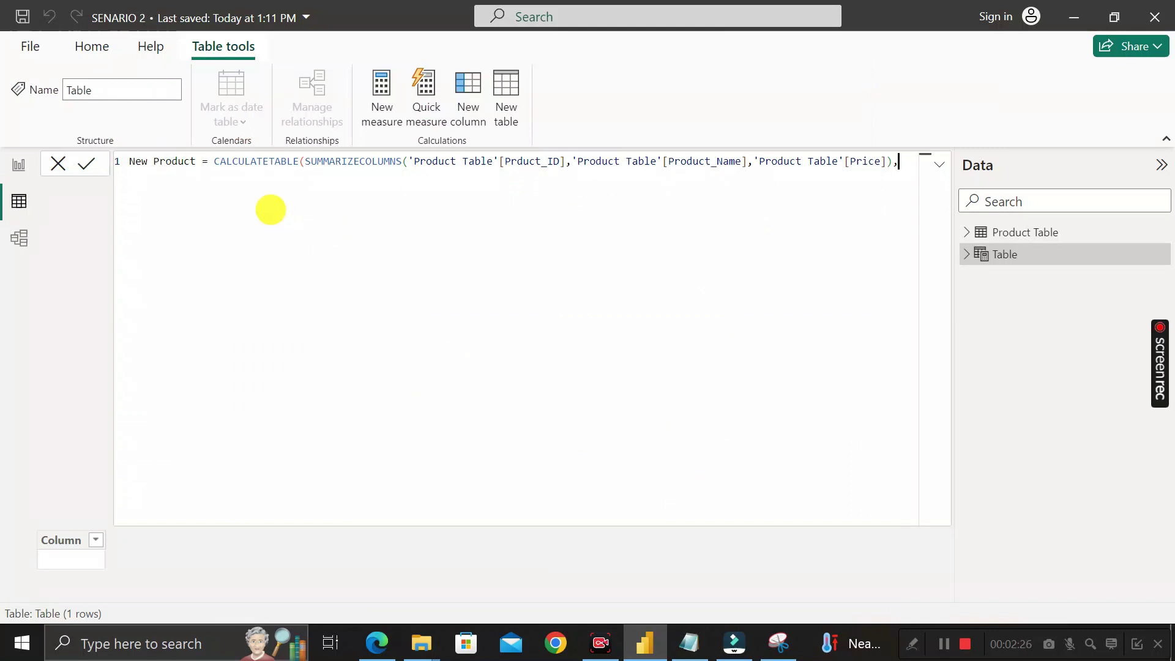
type("prod")
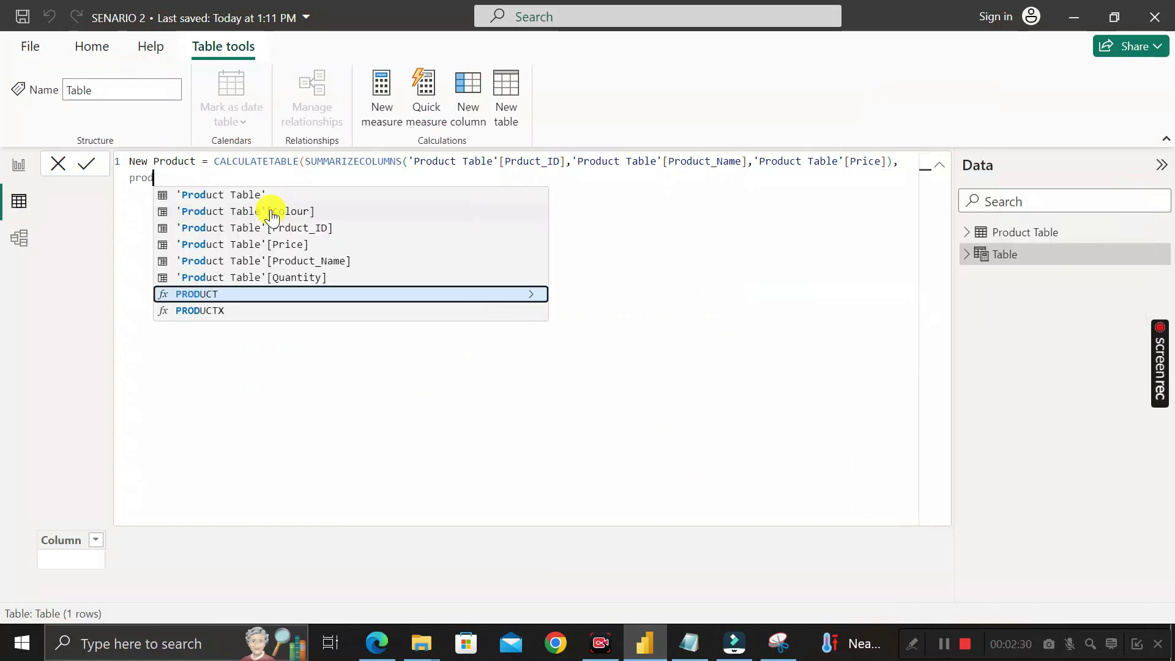
key("Up")
key("Up")
key("Up")
key("Up")
key("Tab")
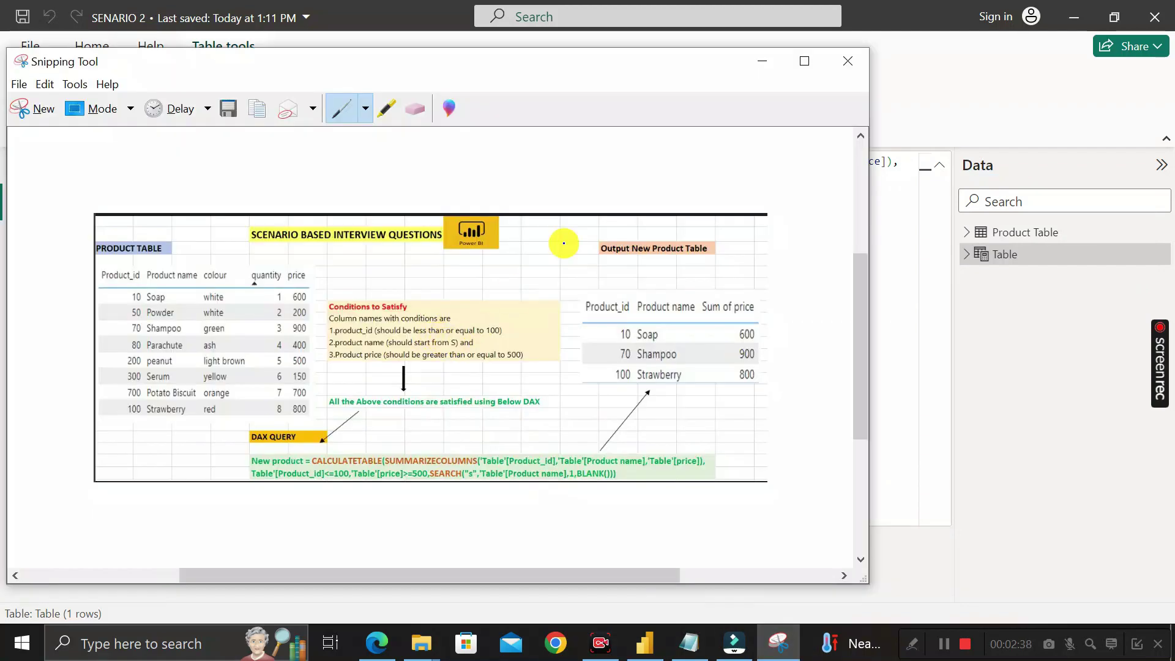
left_click(761, 61)
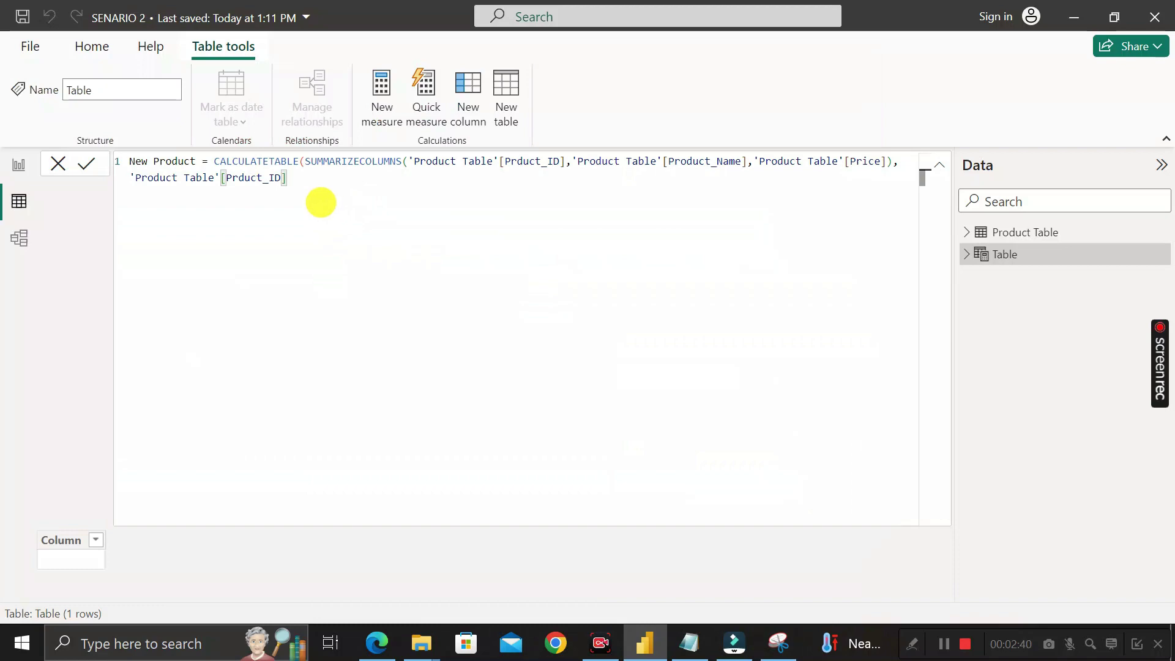
type("<")
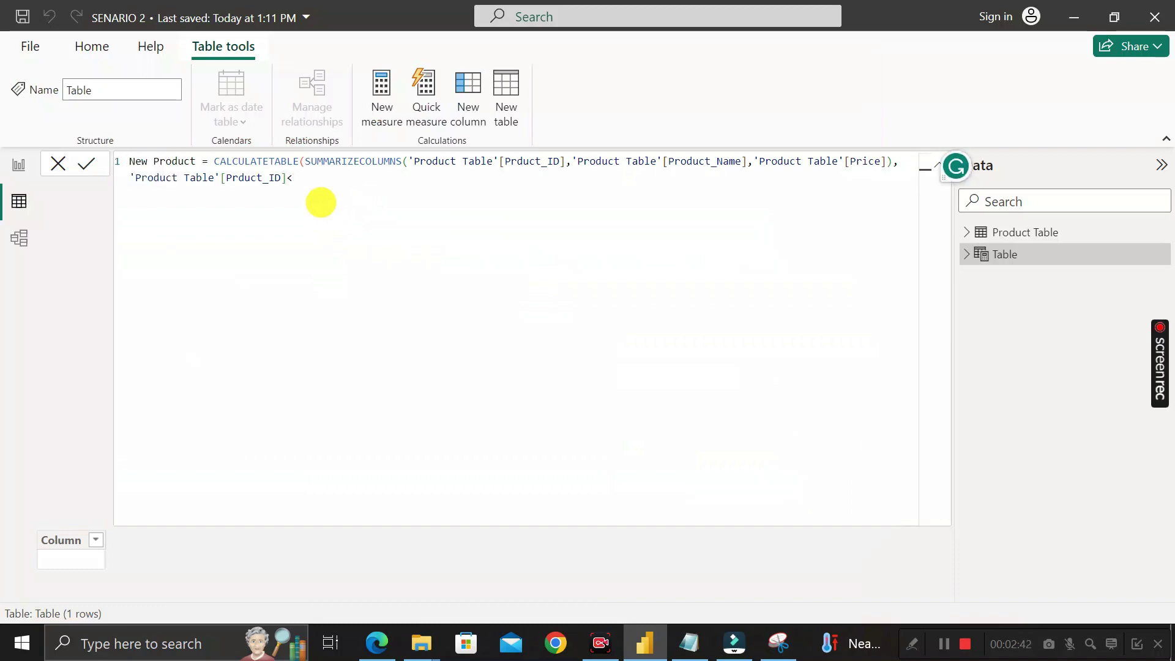
type("=100")
Add the second filter [Price] >= 500, checking the reference conditions.
left_click(778, 643)
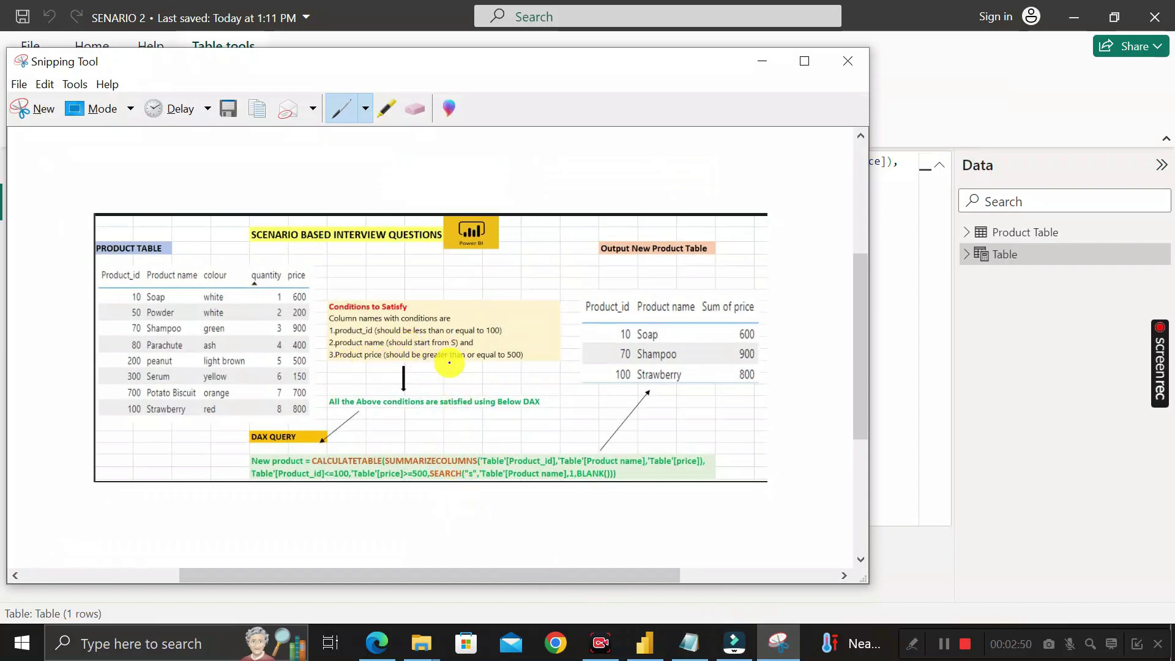
left_click(760, 61)
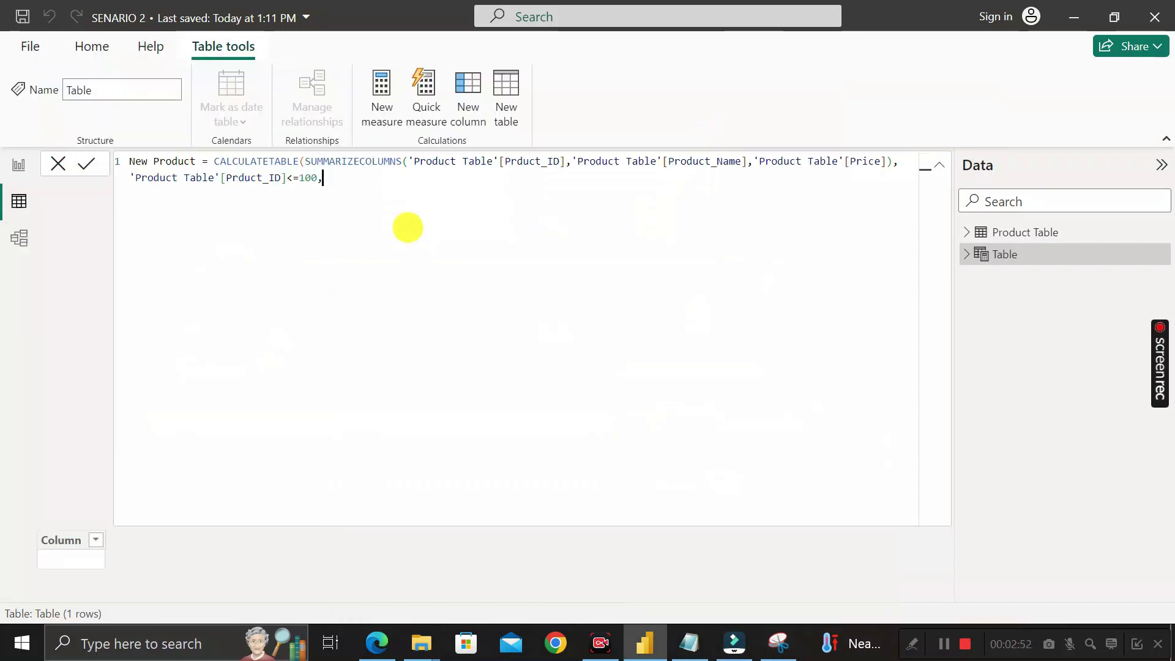
type("prod")
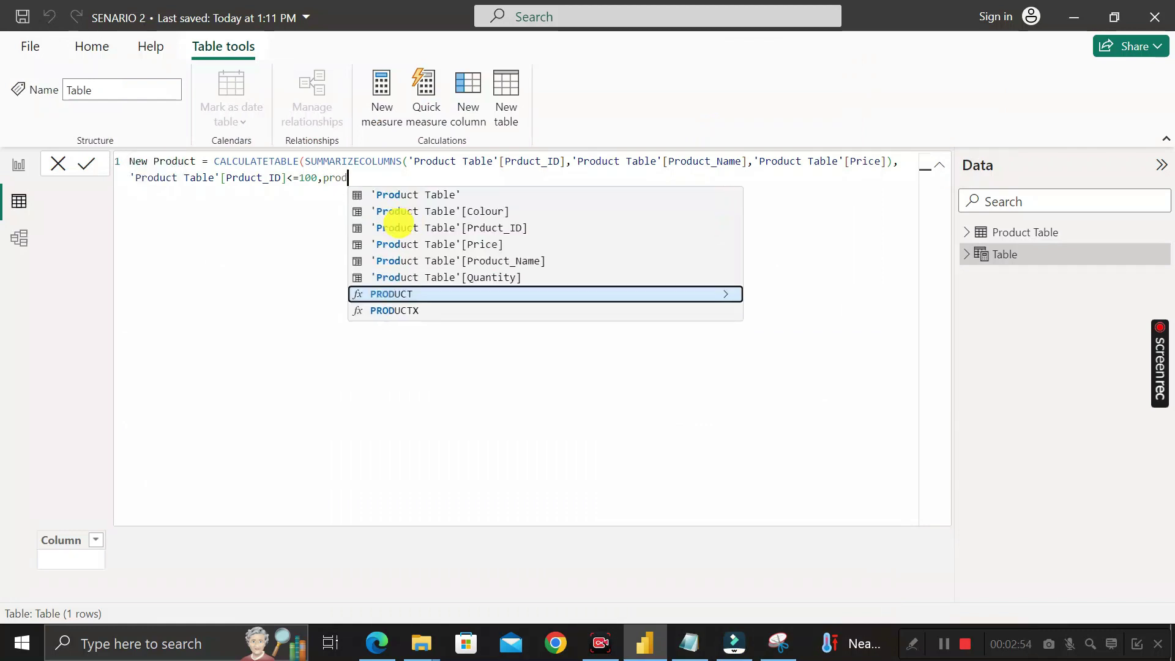
key("Up")
key("Up")
key("Up")
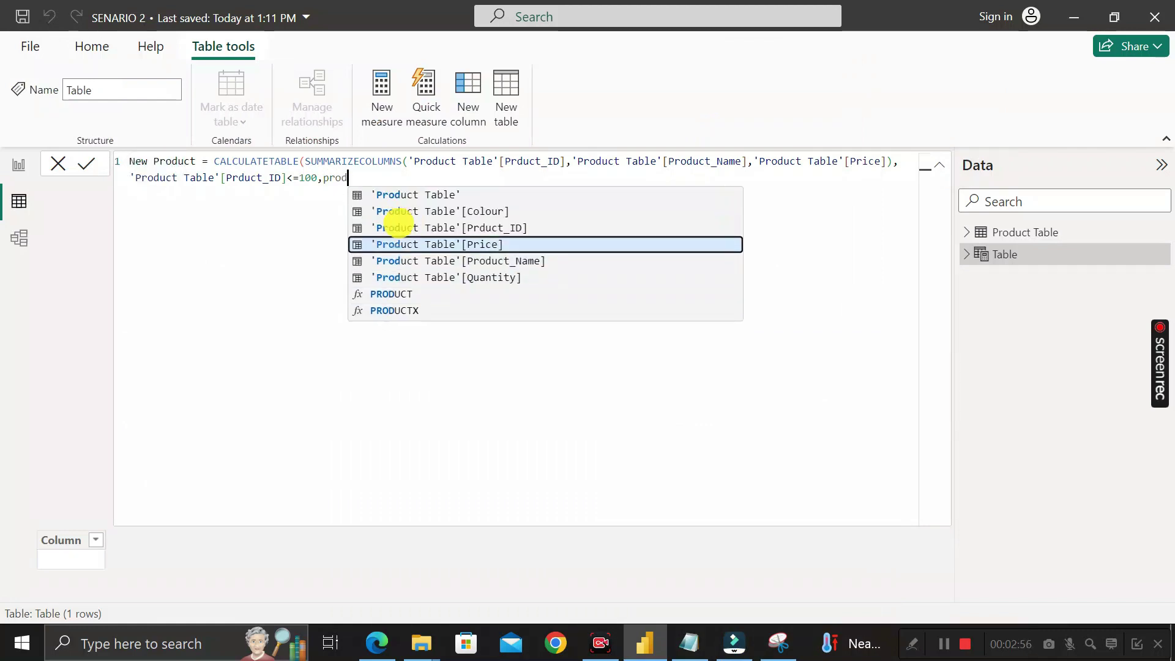
key("Tab")
type(">")
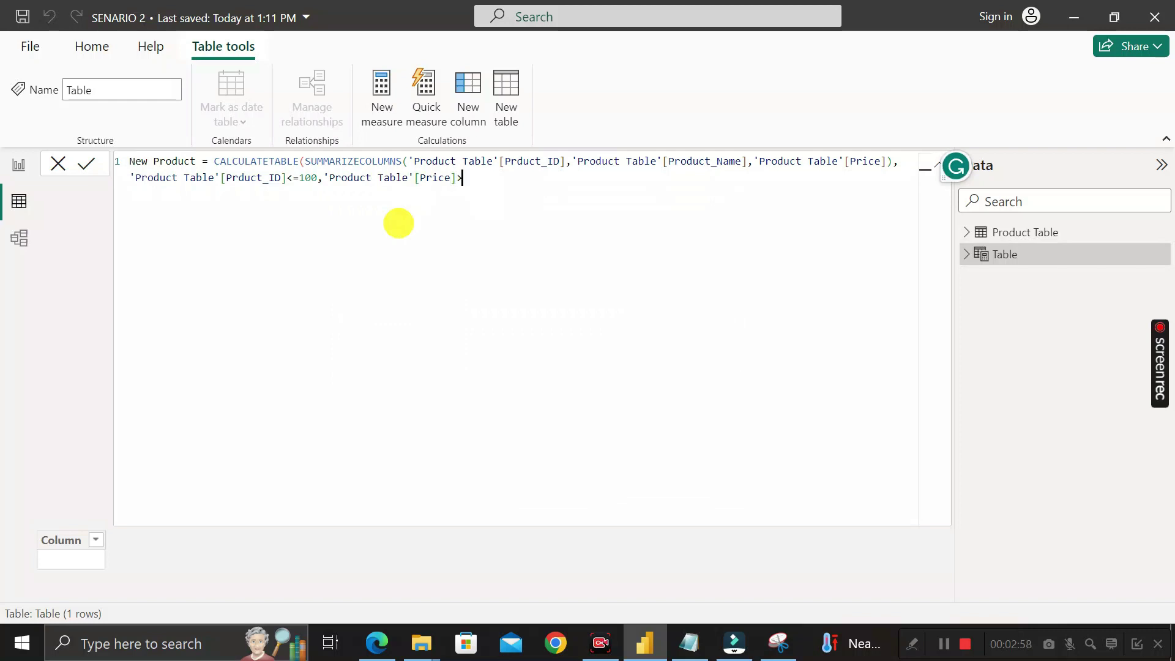
type("=500")
type(",")
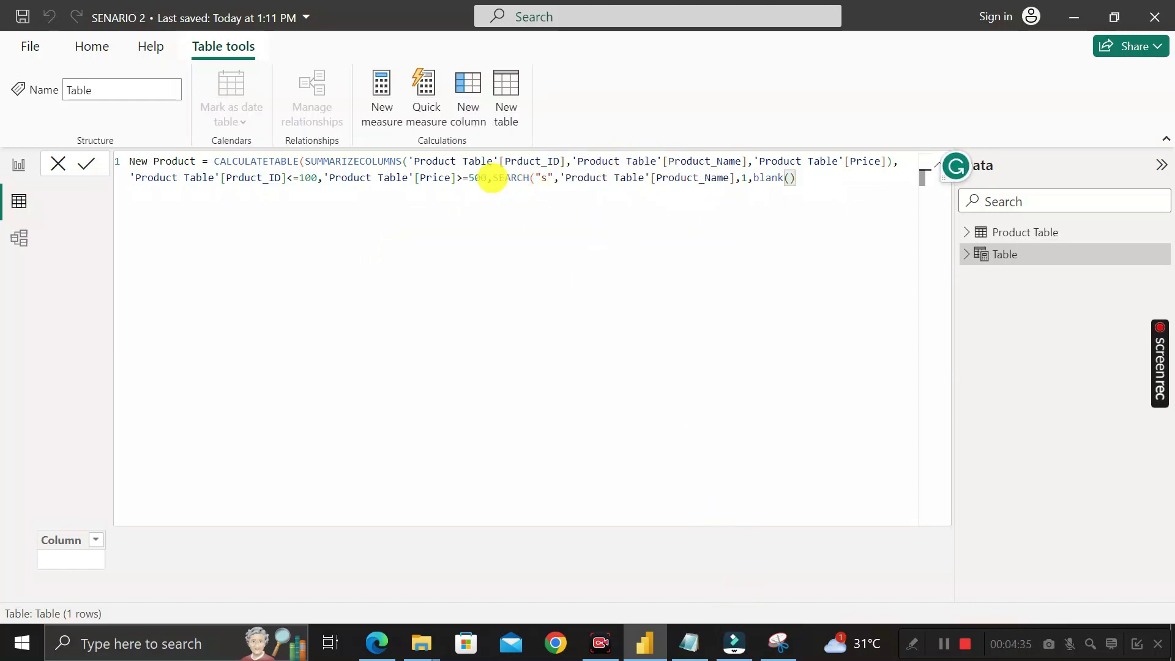
Add the missing closing parentheses after blank() and commit the New Product formula.
left_click_drag(492, 178, 531, 184)
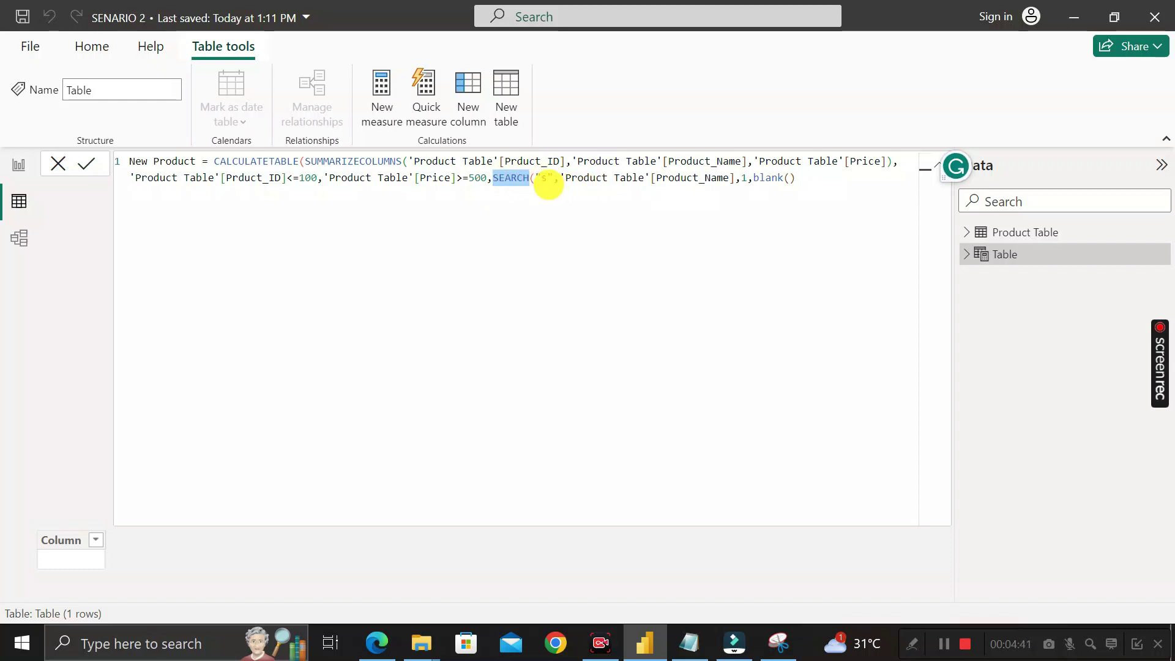
left_click_drag(657, 178, 727, 178)
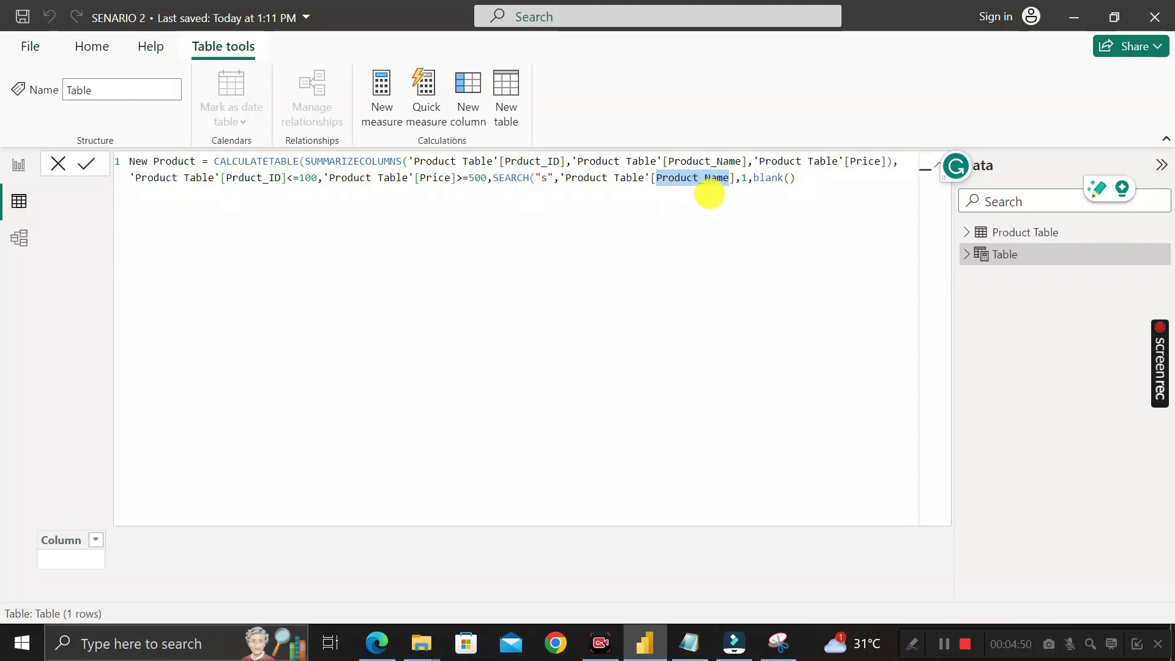
left_click(745, 179)
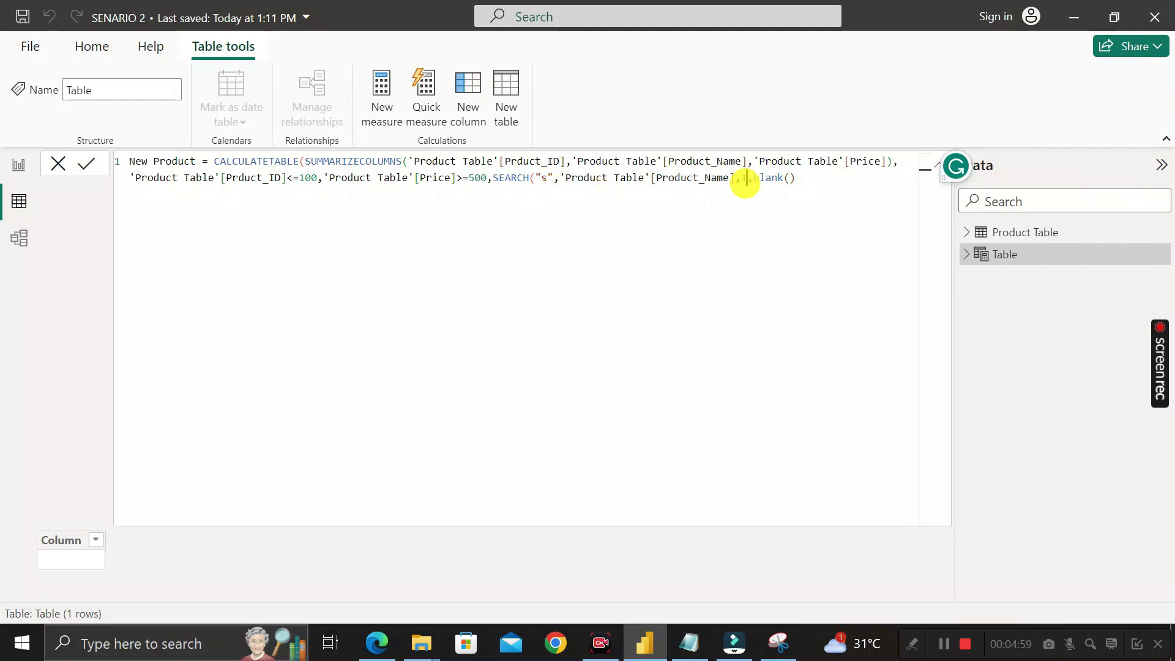
left_click(808, 179)
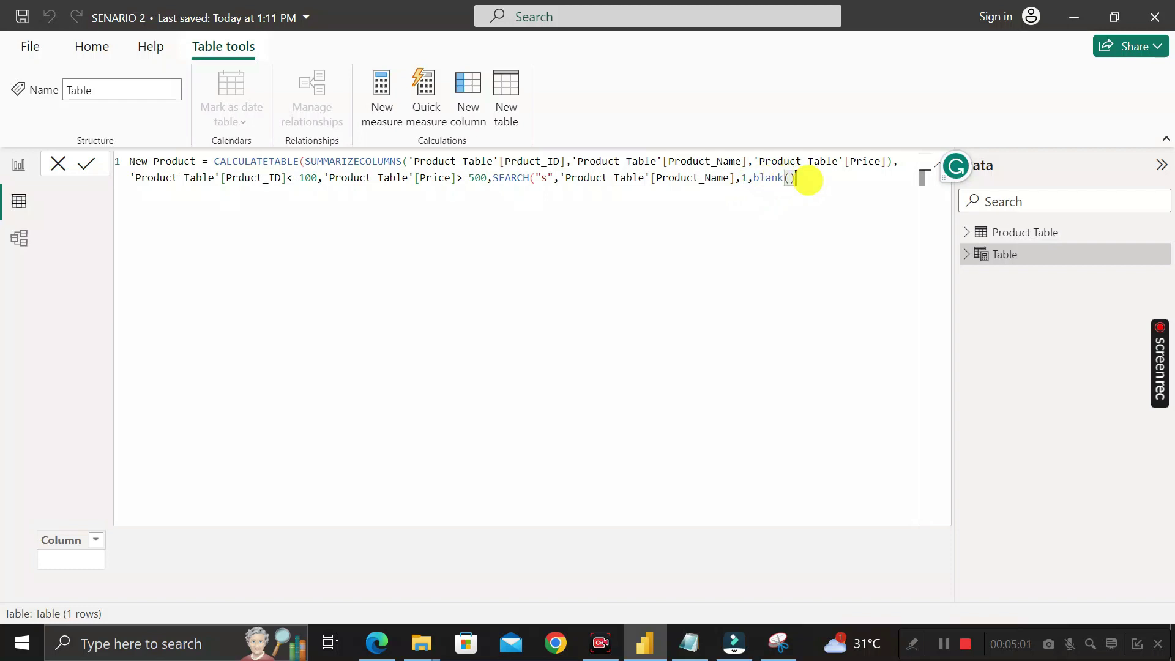
type(")")
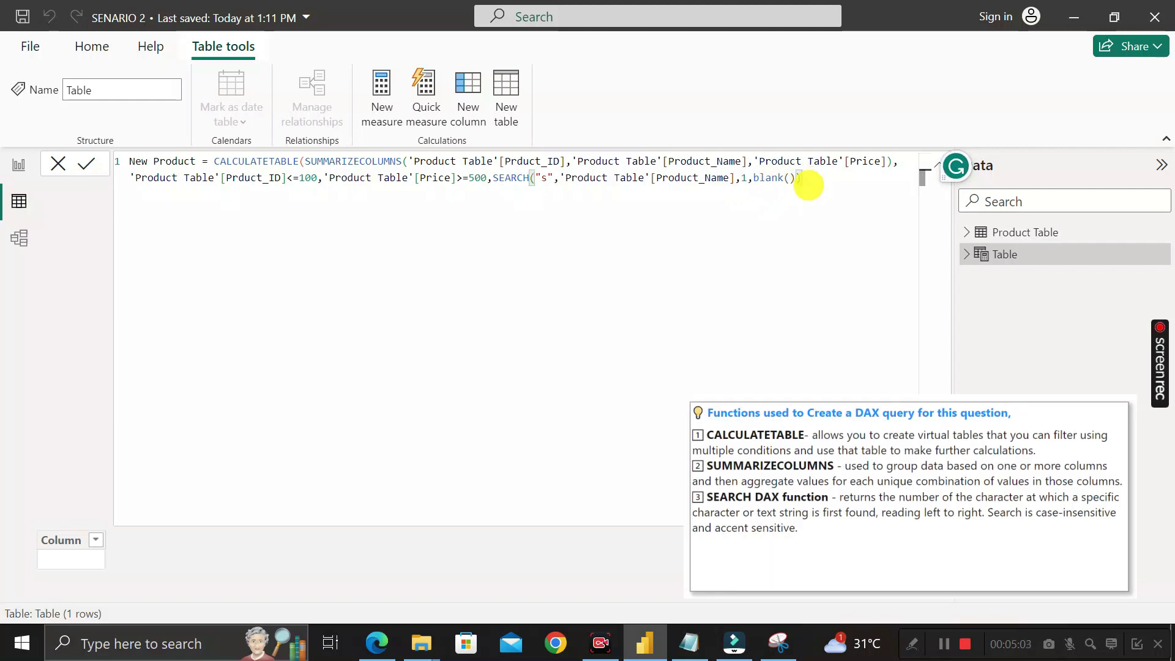
type(")")
key("Return")
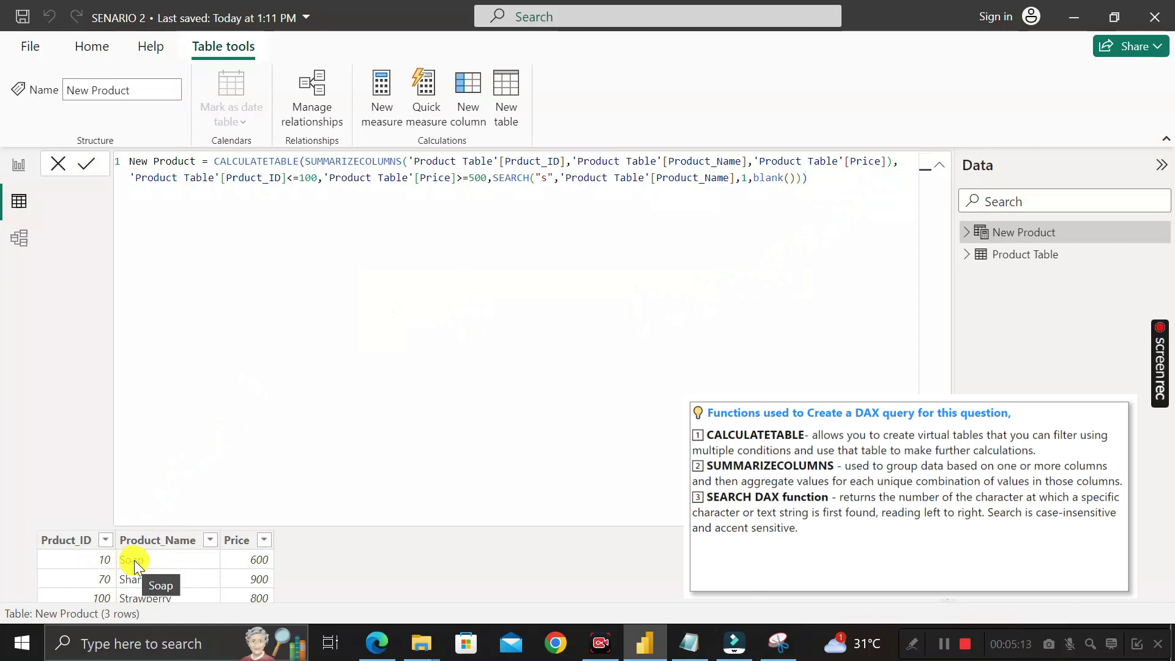
Collapse the formula bar to view the Soap, Shampoo and Strawberry rows, then return to Report view.
left_click(940, 169)
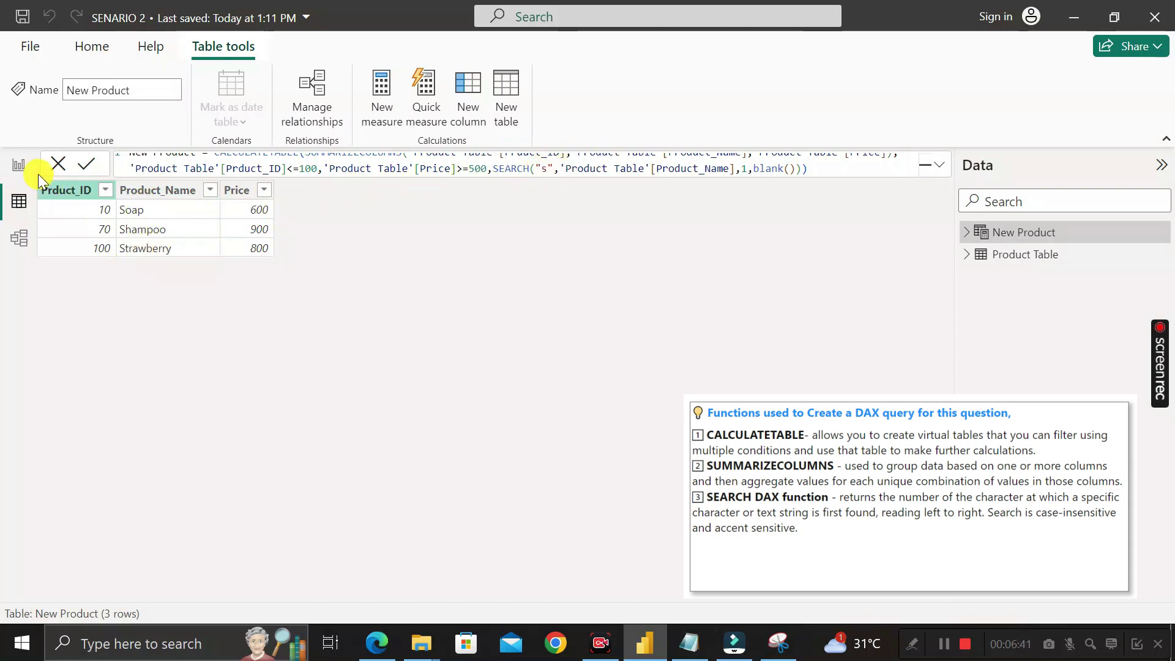
left_click(22, 169)
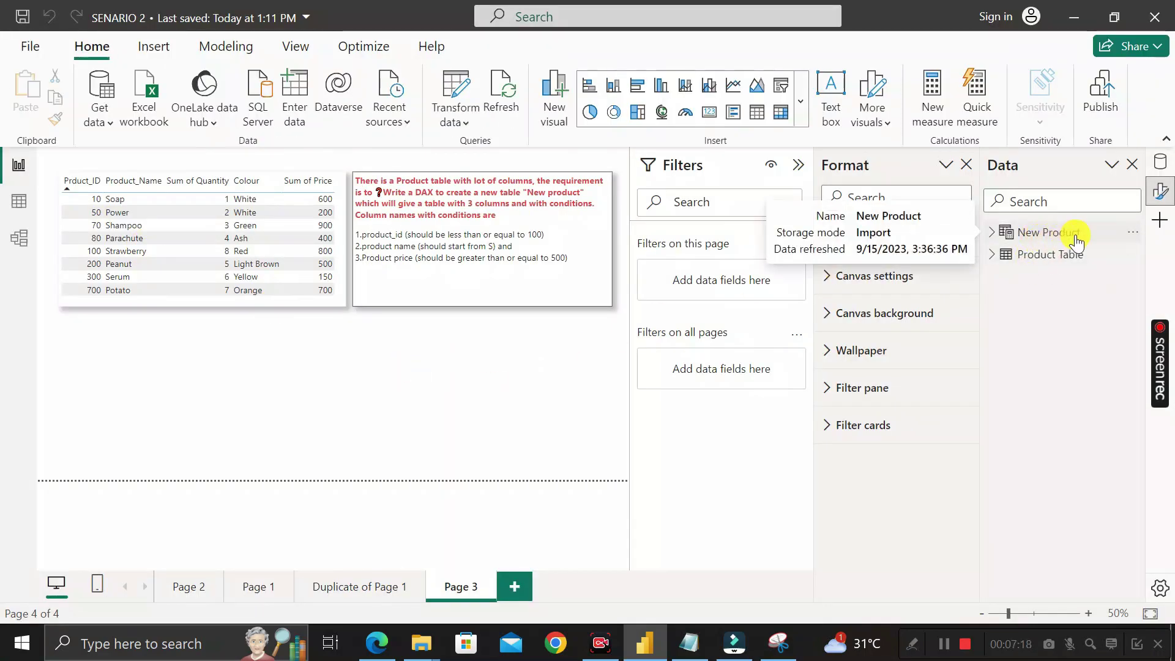
Insert a table visual of New Product's Prduct_ID, Product_Name and Price, showing Shampoo, Soap and Strawberry.
left_click(992, 234)
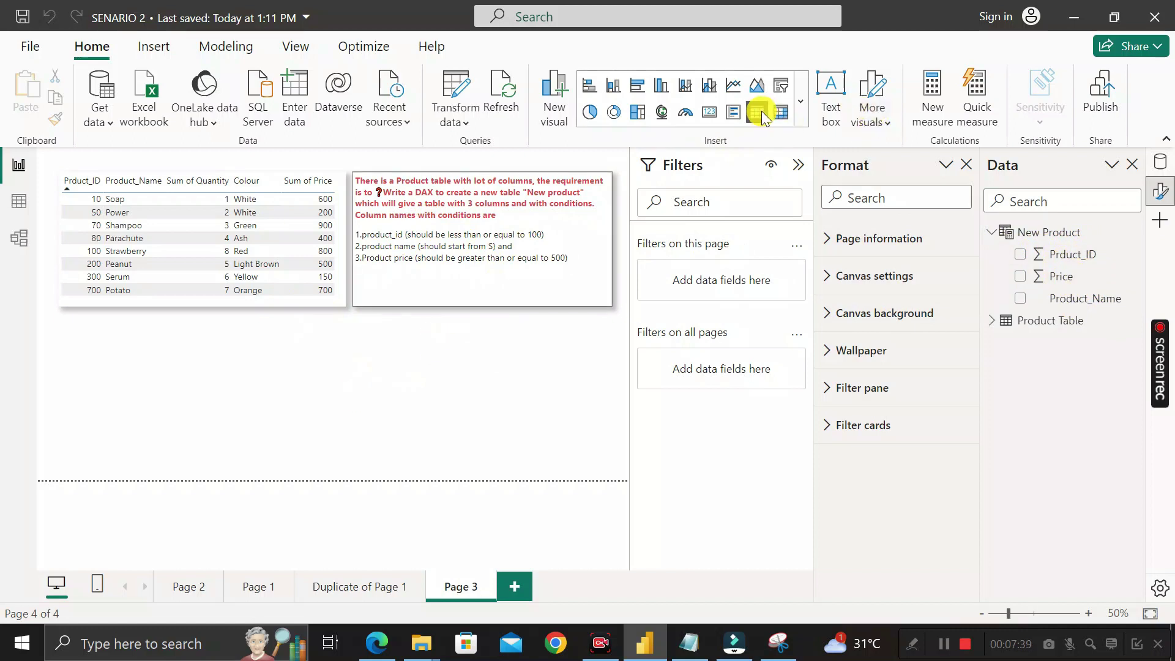
left_click(761, 111)
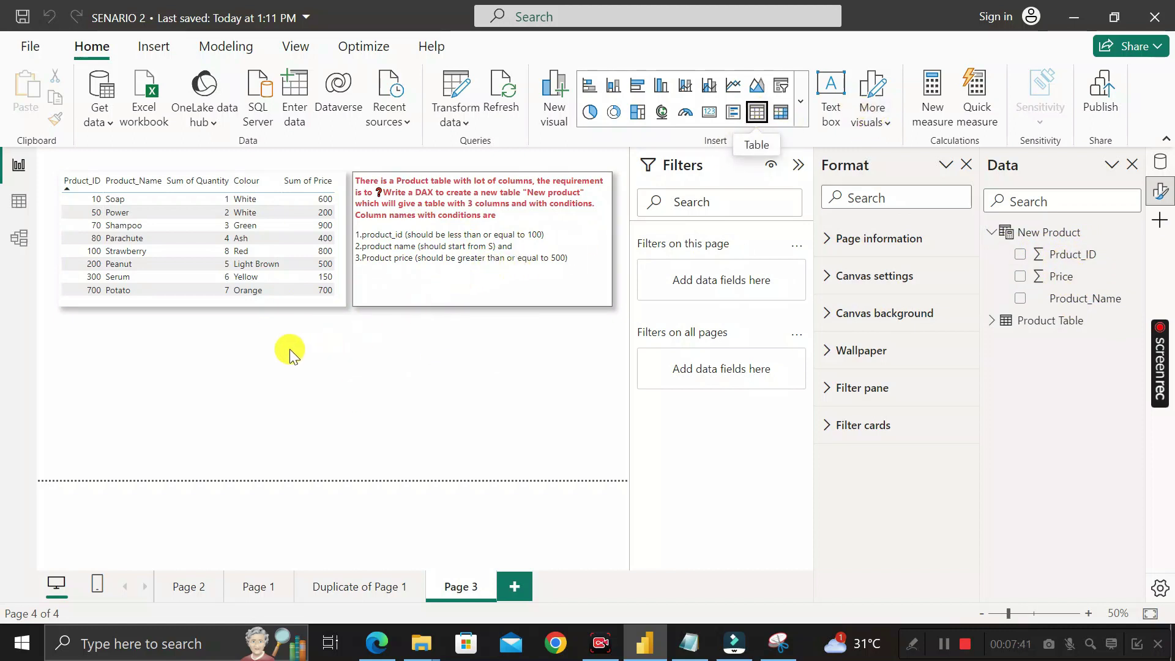
left_click(1020, 255)
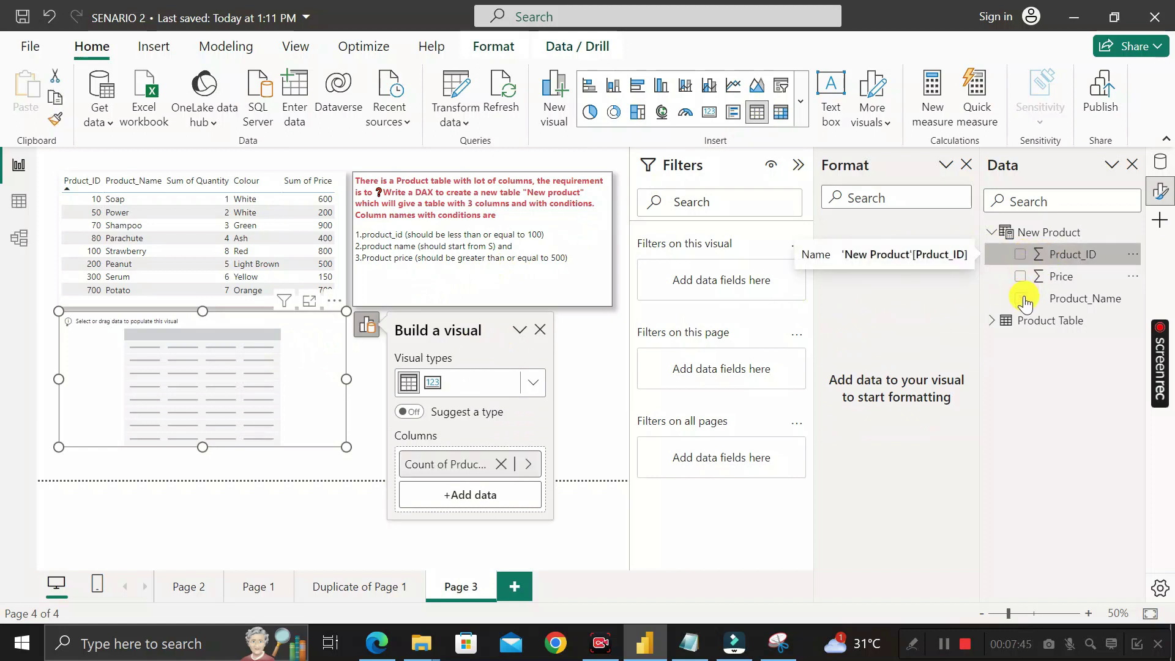
left_click(1020, 299)
left_click(1020, 277)
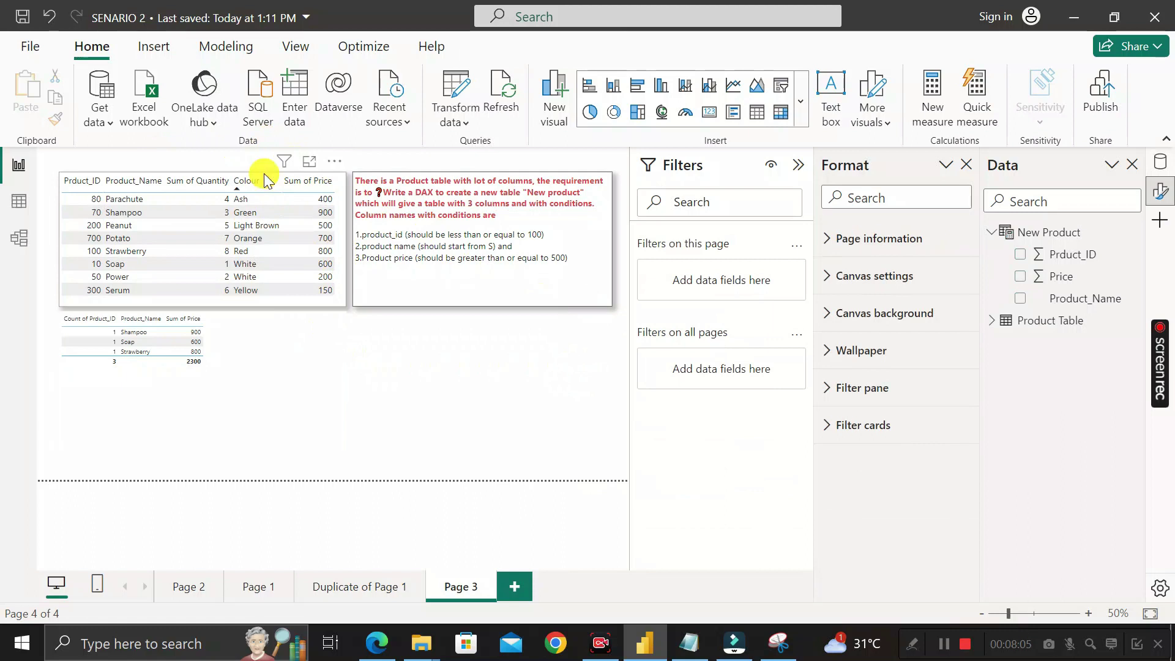
Copy the Product table's formatting onto the New Product visual, then shrink it to its three rows.
left_click(245, 164)
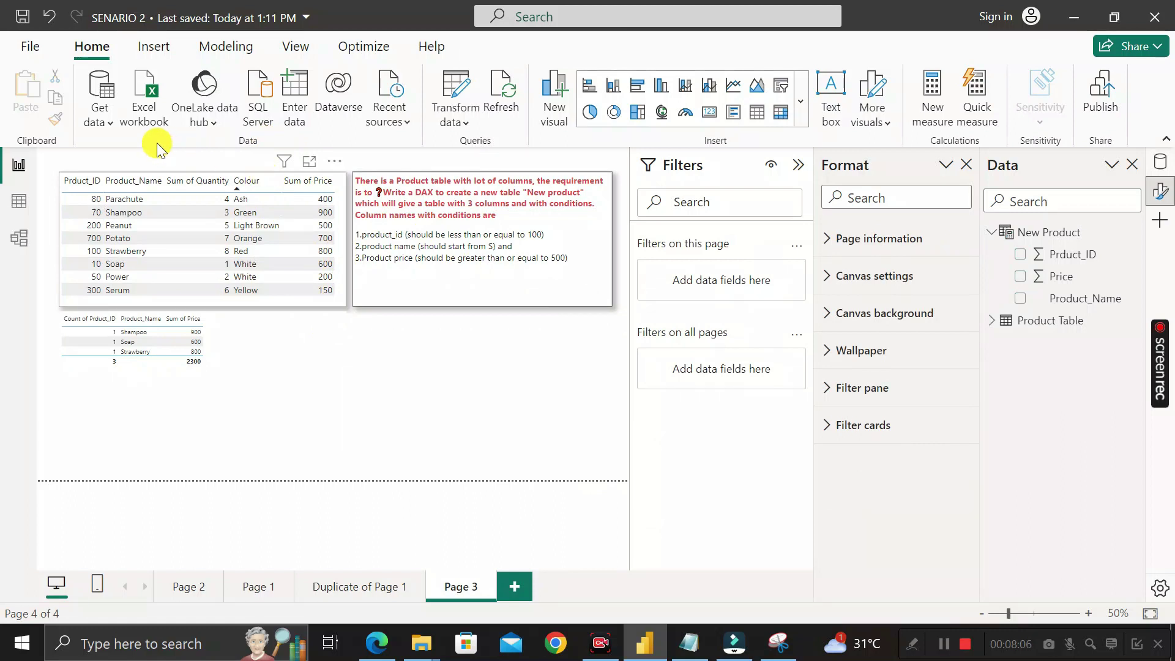
left_click(59, 121)
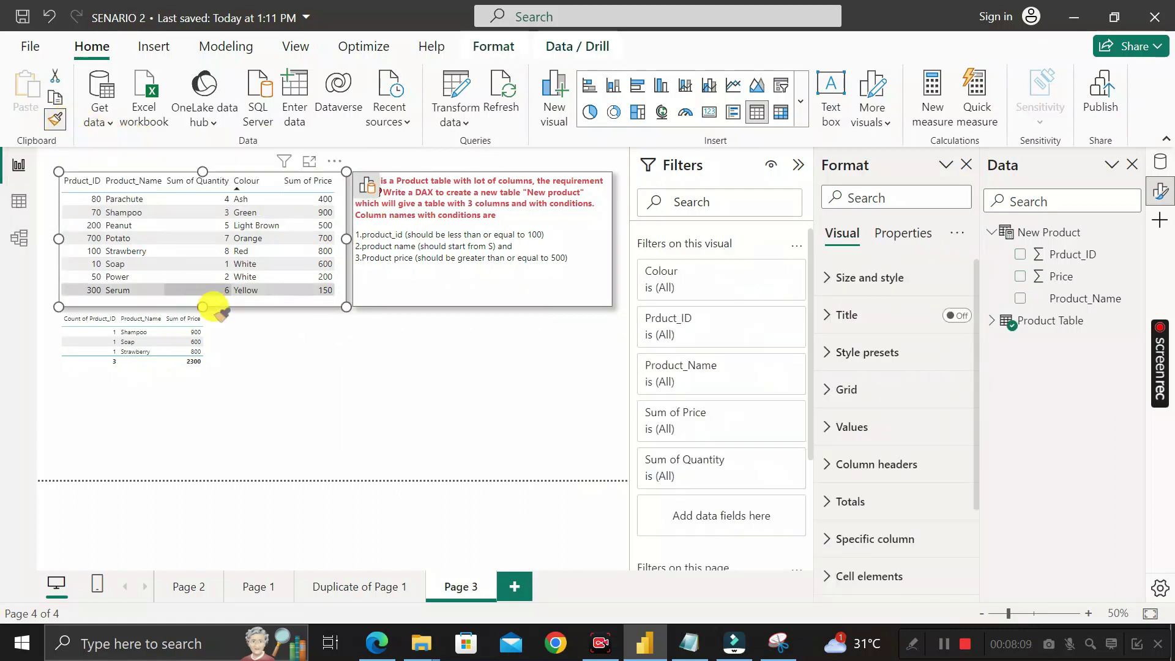
left_click(238, 335)
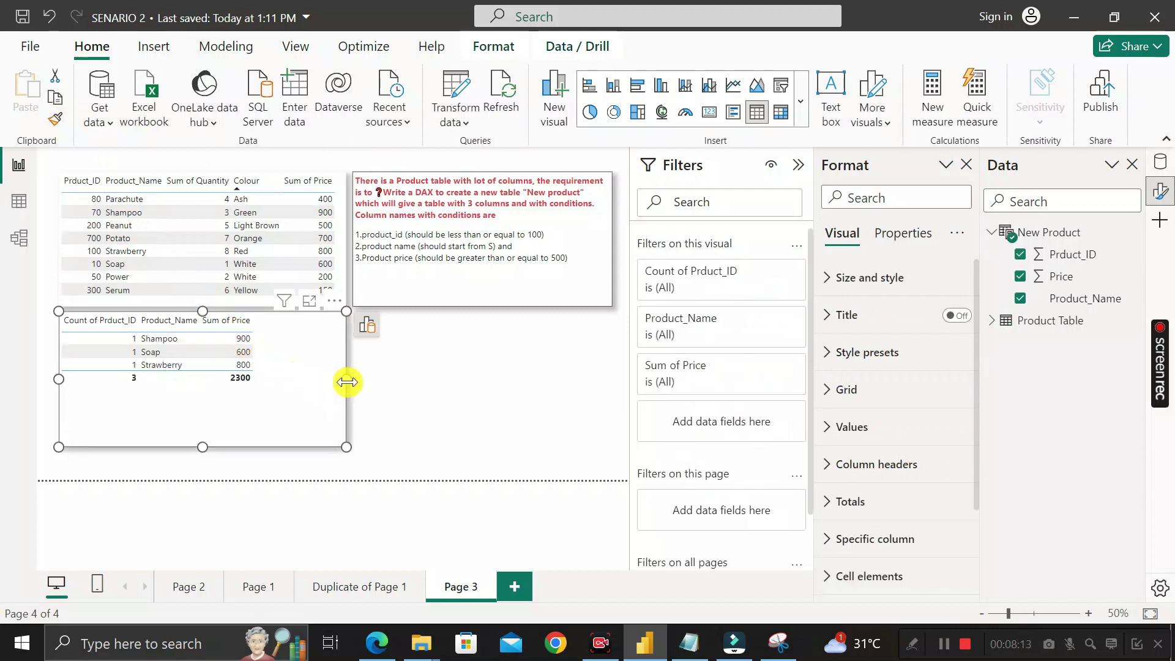
left_click_drag(346, 379, 269, 384)
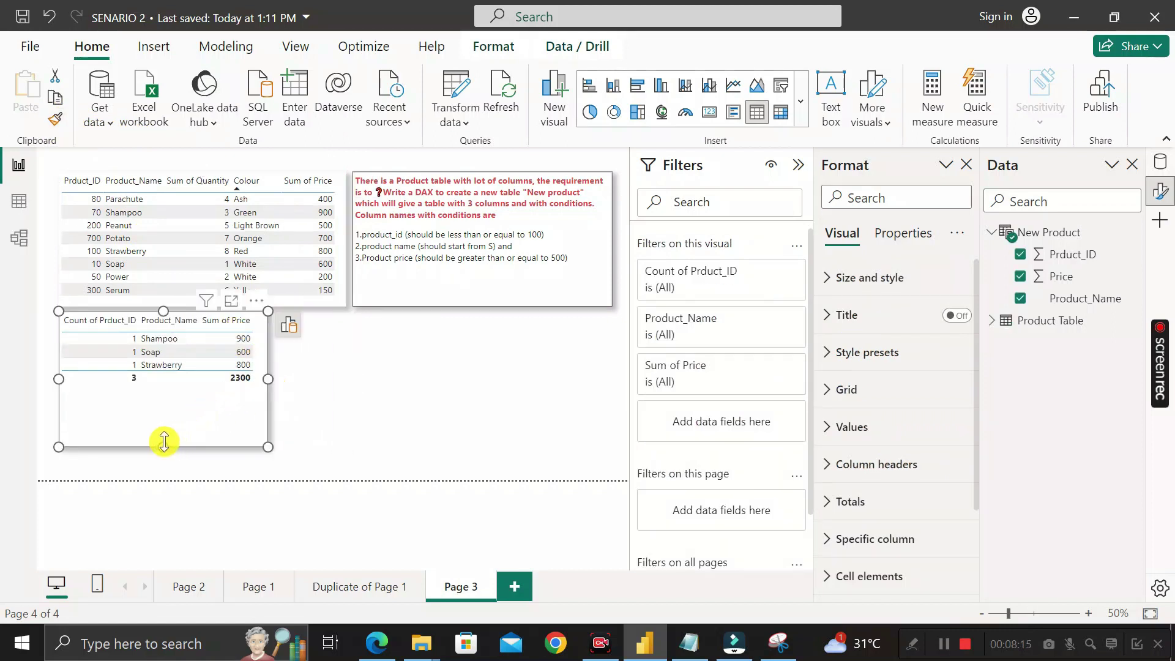
left_click_drag(163, 441, 171, 397)
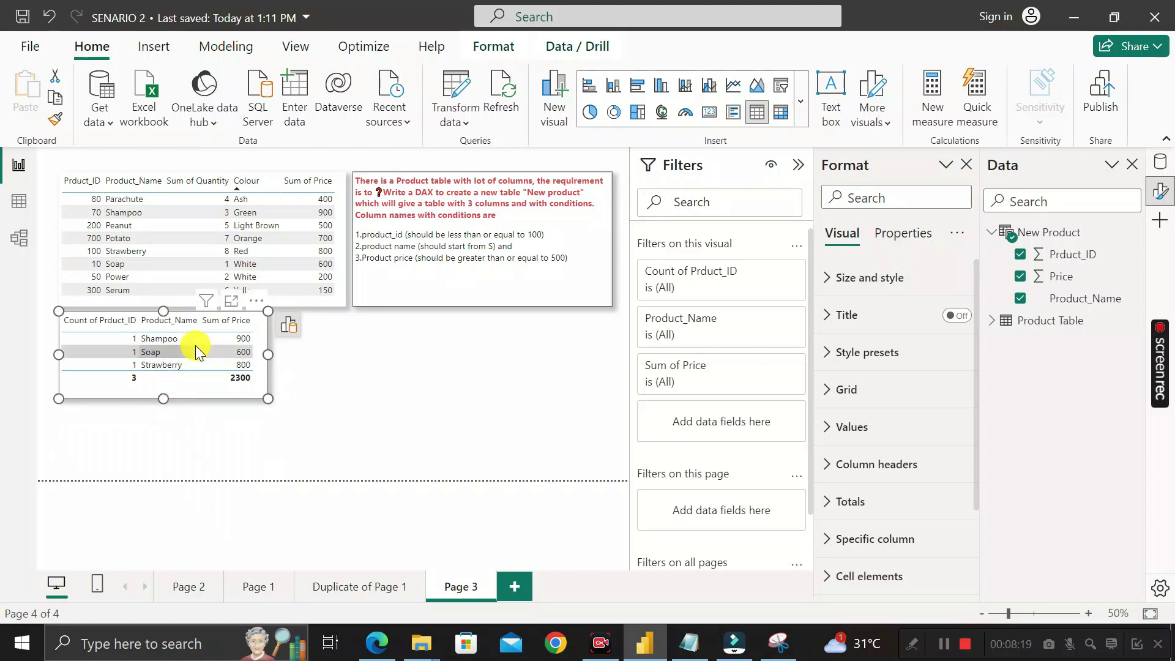
Set Prduct_ID to Don't summarize so values 10, 70, 100 show, and move the table beneath Product.
left_click(287, 328)
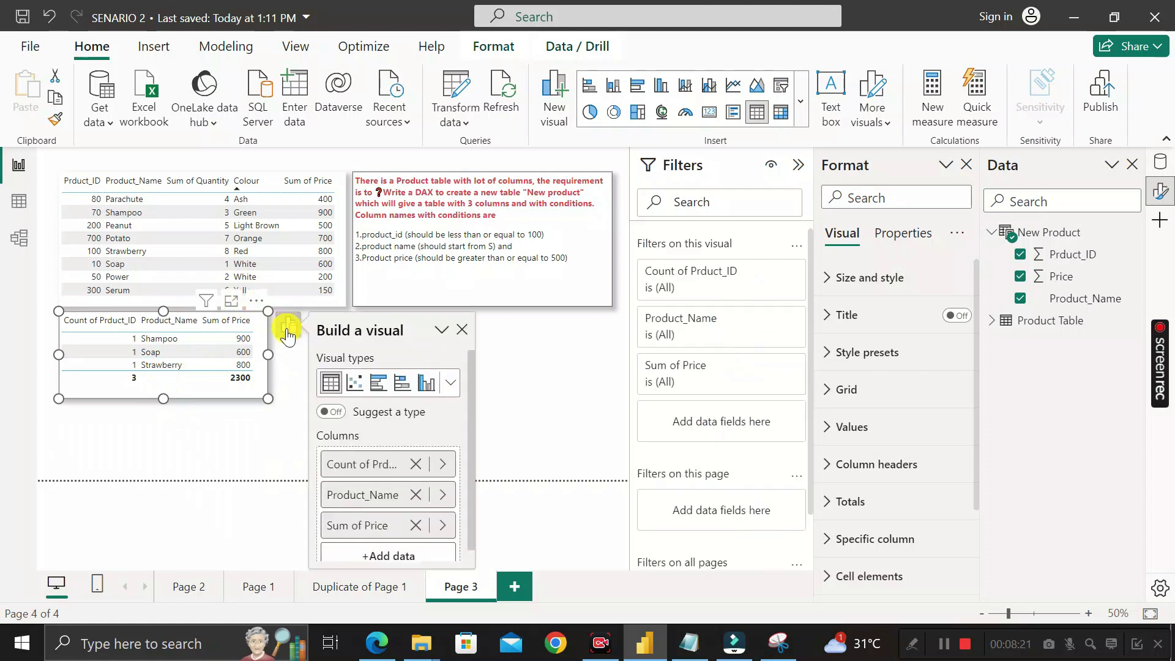
right_click(369, 468)
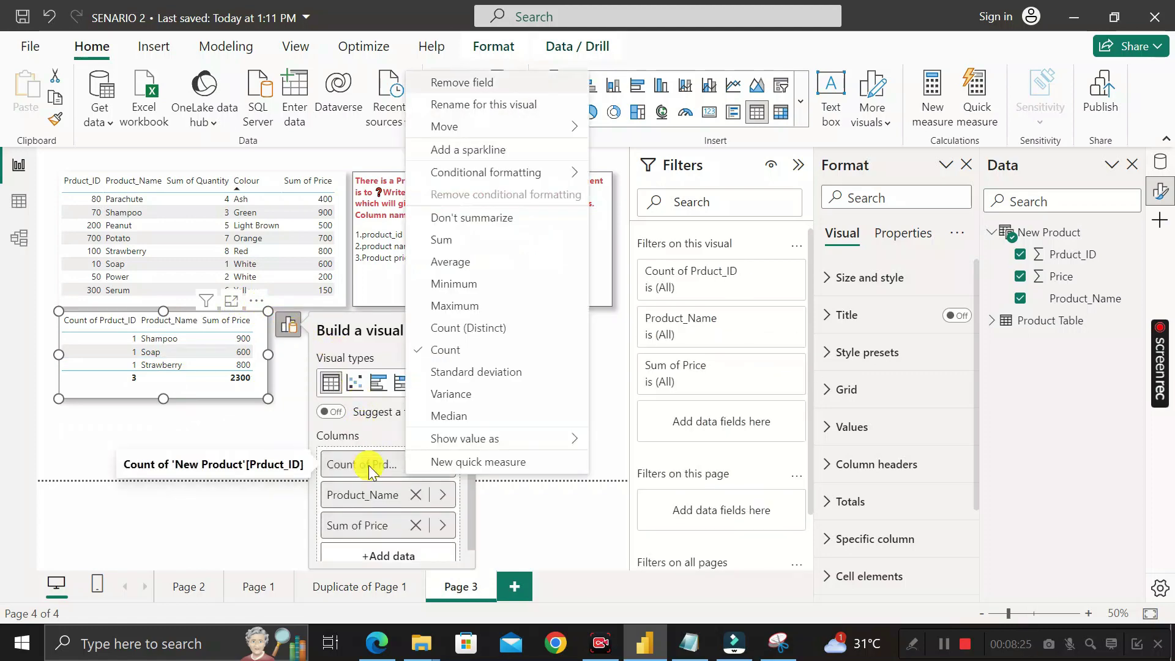
left_click(444, 221)
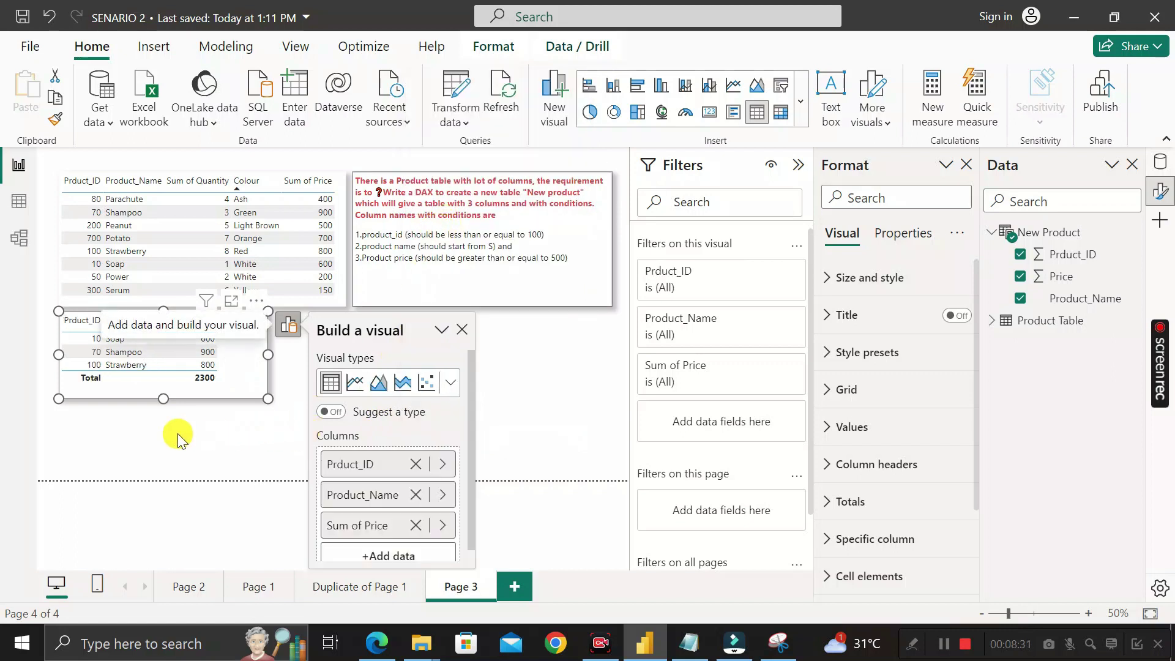
left_click(164, 444)
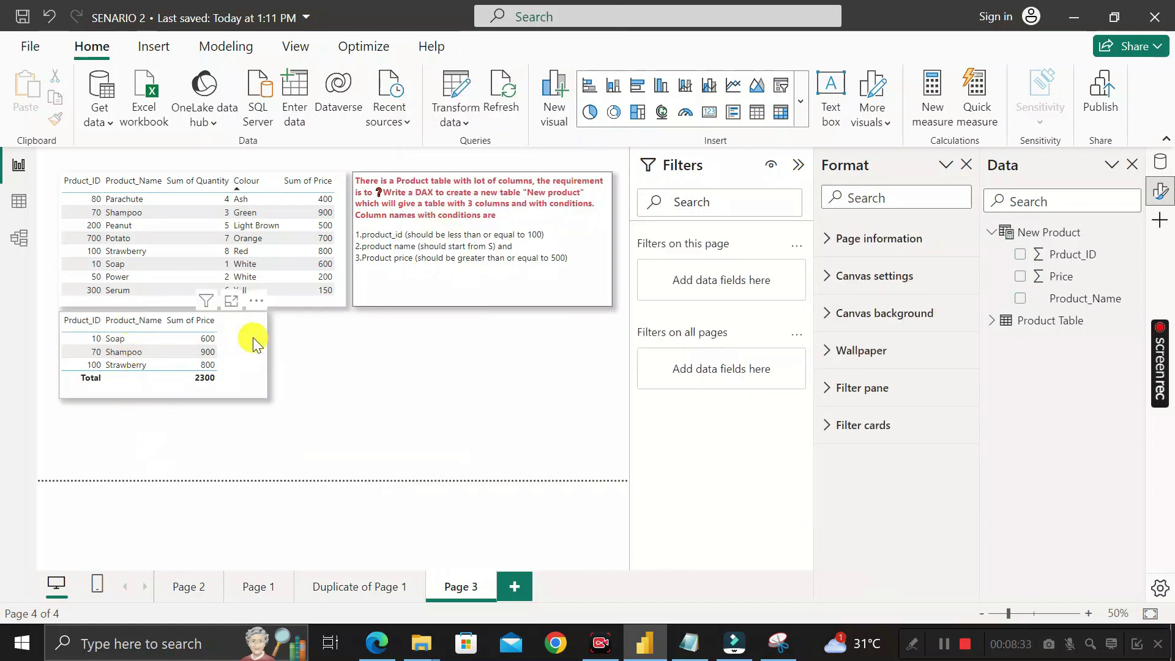
left_click_drag(249, 306, 312, 328)
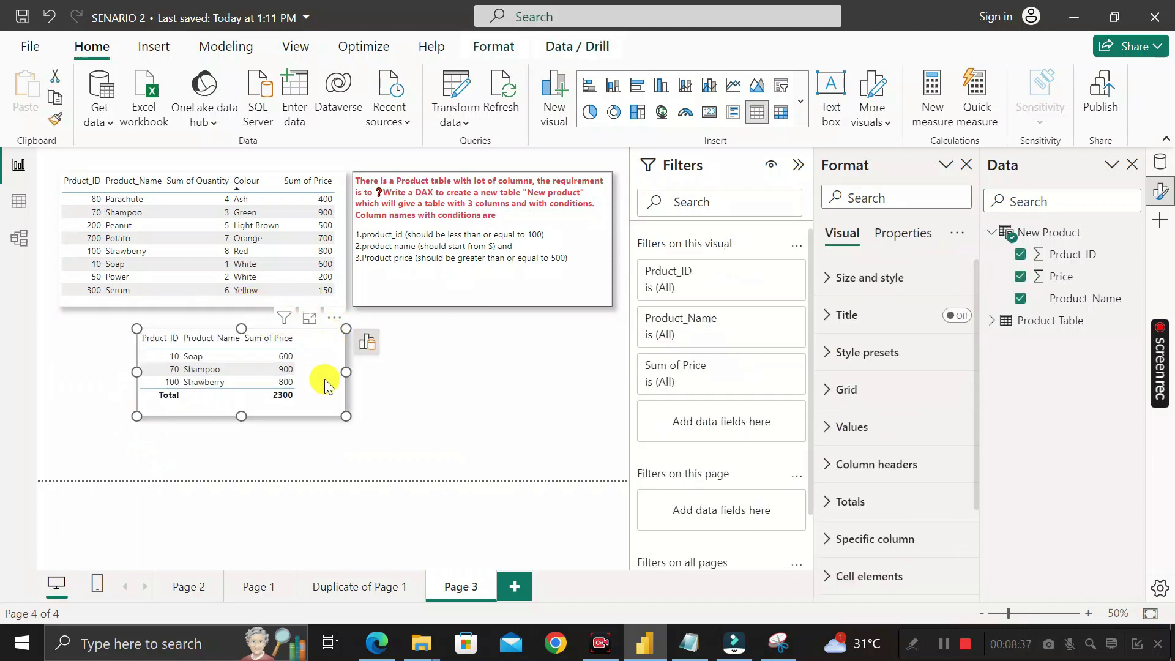